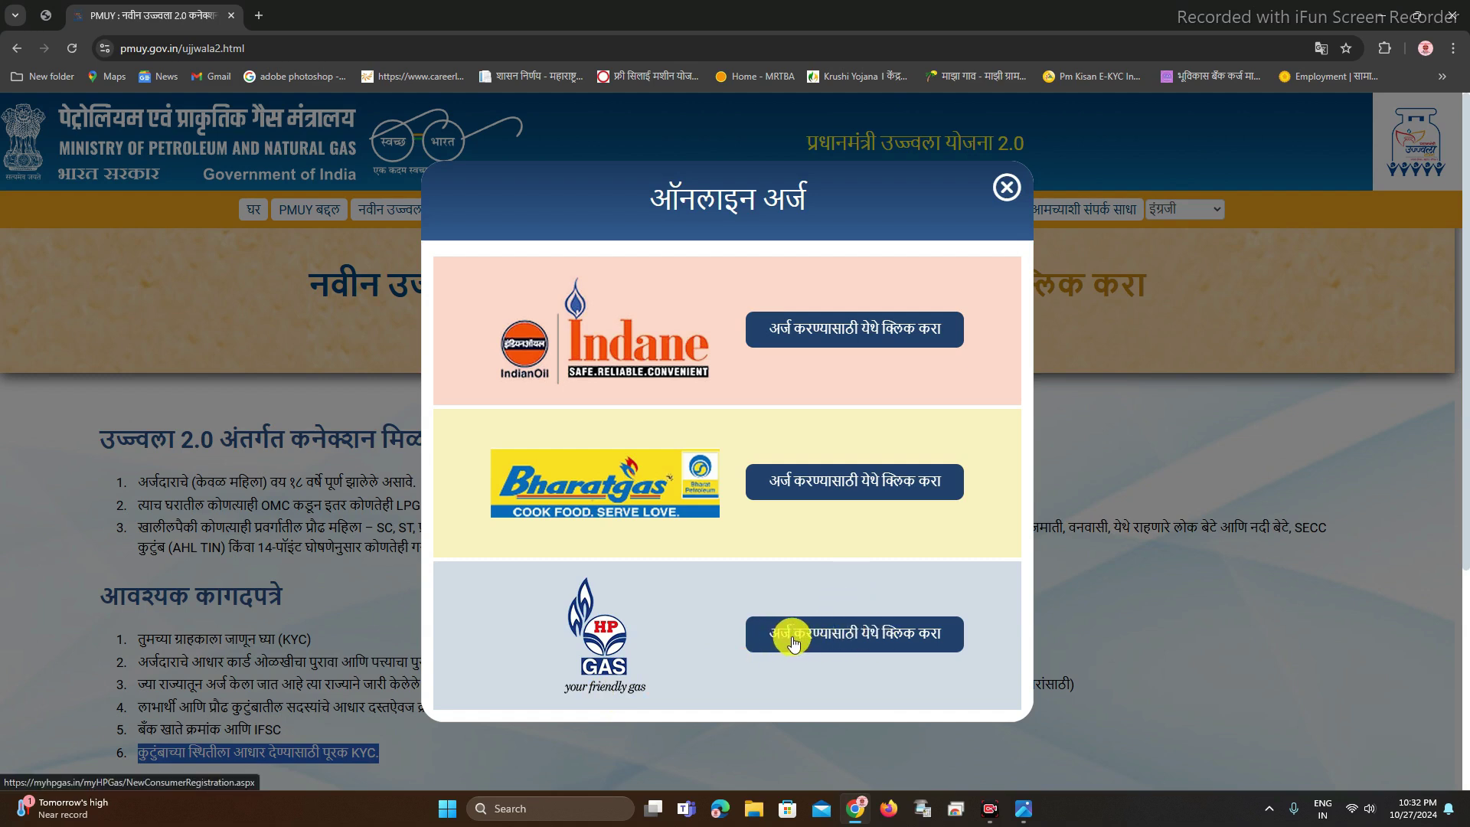
# Step: Open the HP Gas site for the Ujjwala online application and start registering for an LPG connection
pyautogui.click(865, 634)
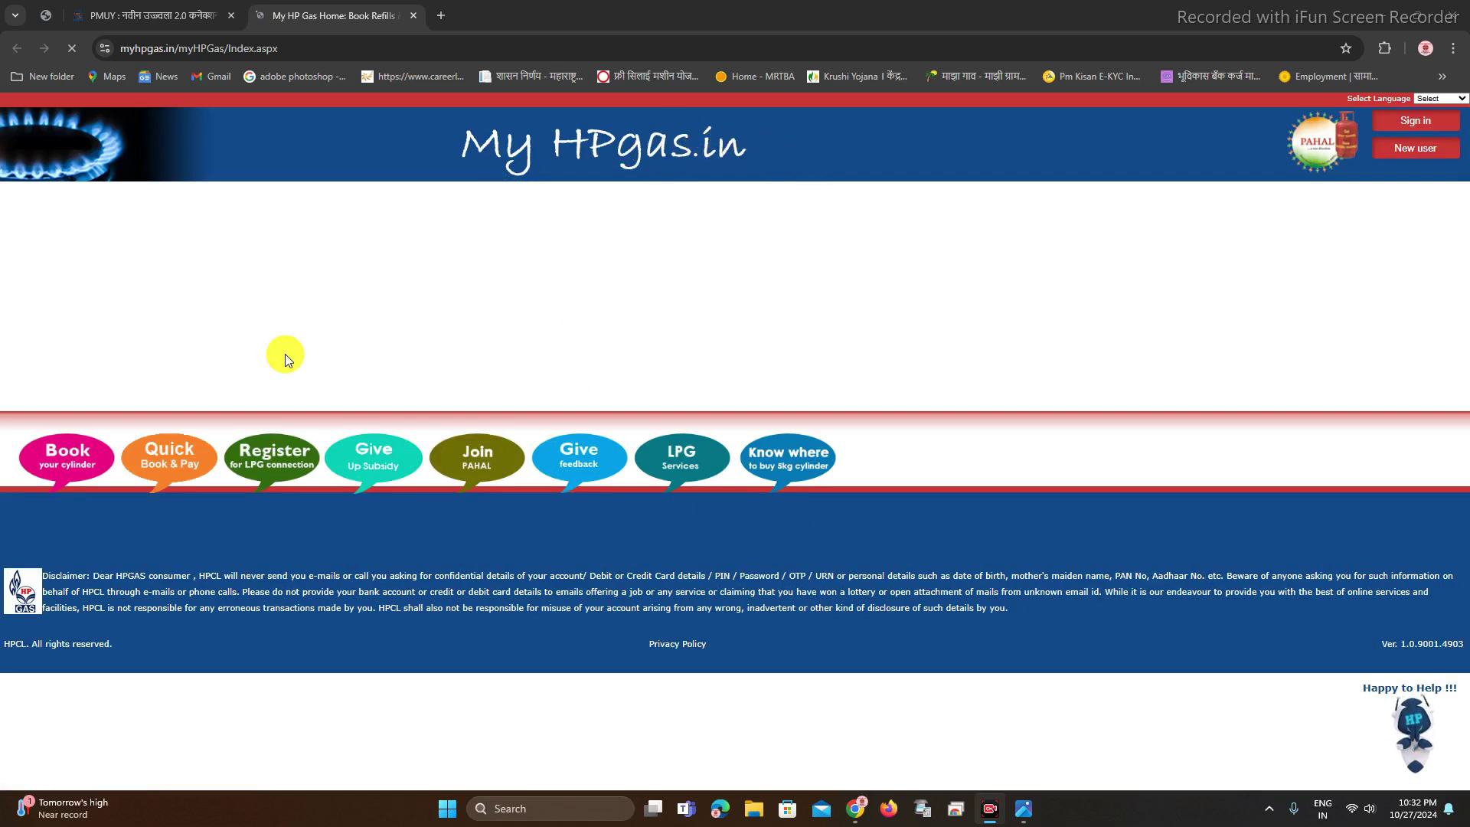
pyautogui.click(282, 454)
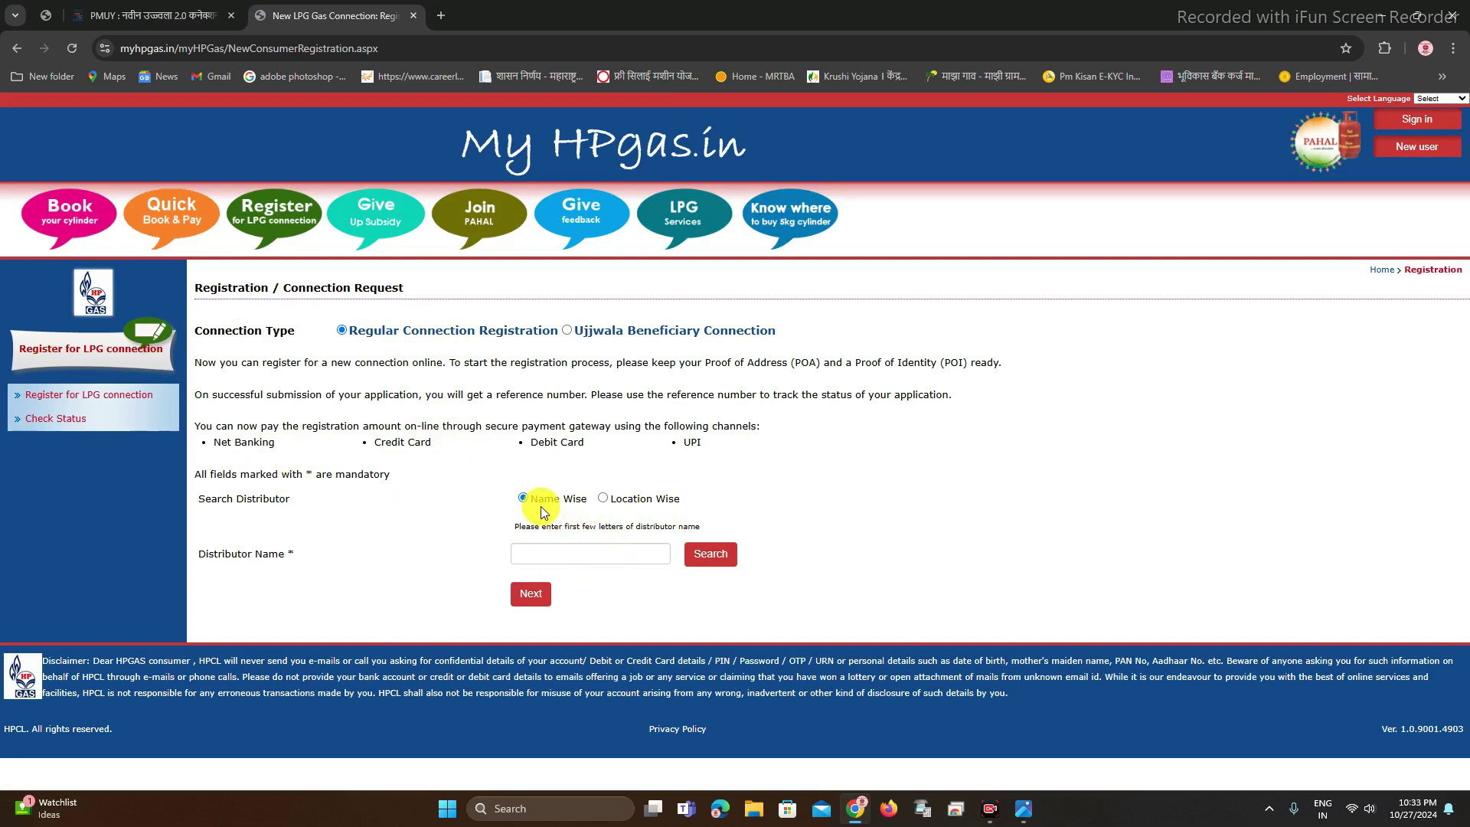
# Step: Set the distributor search to location wise with state Maharashtra and district AURANGABAD
pyautogui.click(570, 559)
pyautogui.click(604, 499)
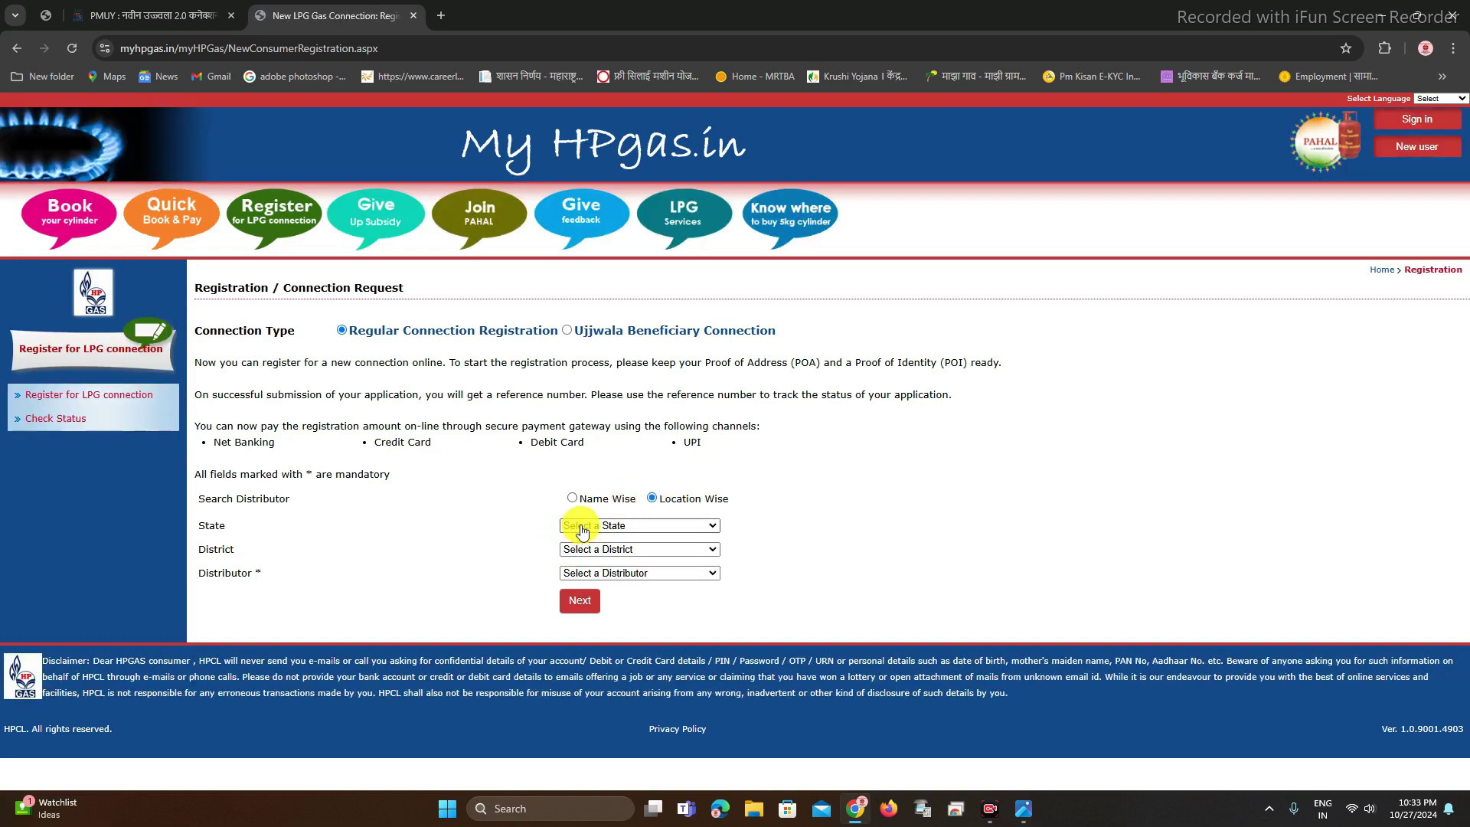
pyautogui.click(582, 531)
pyautogui.click(591, 490)
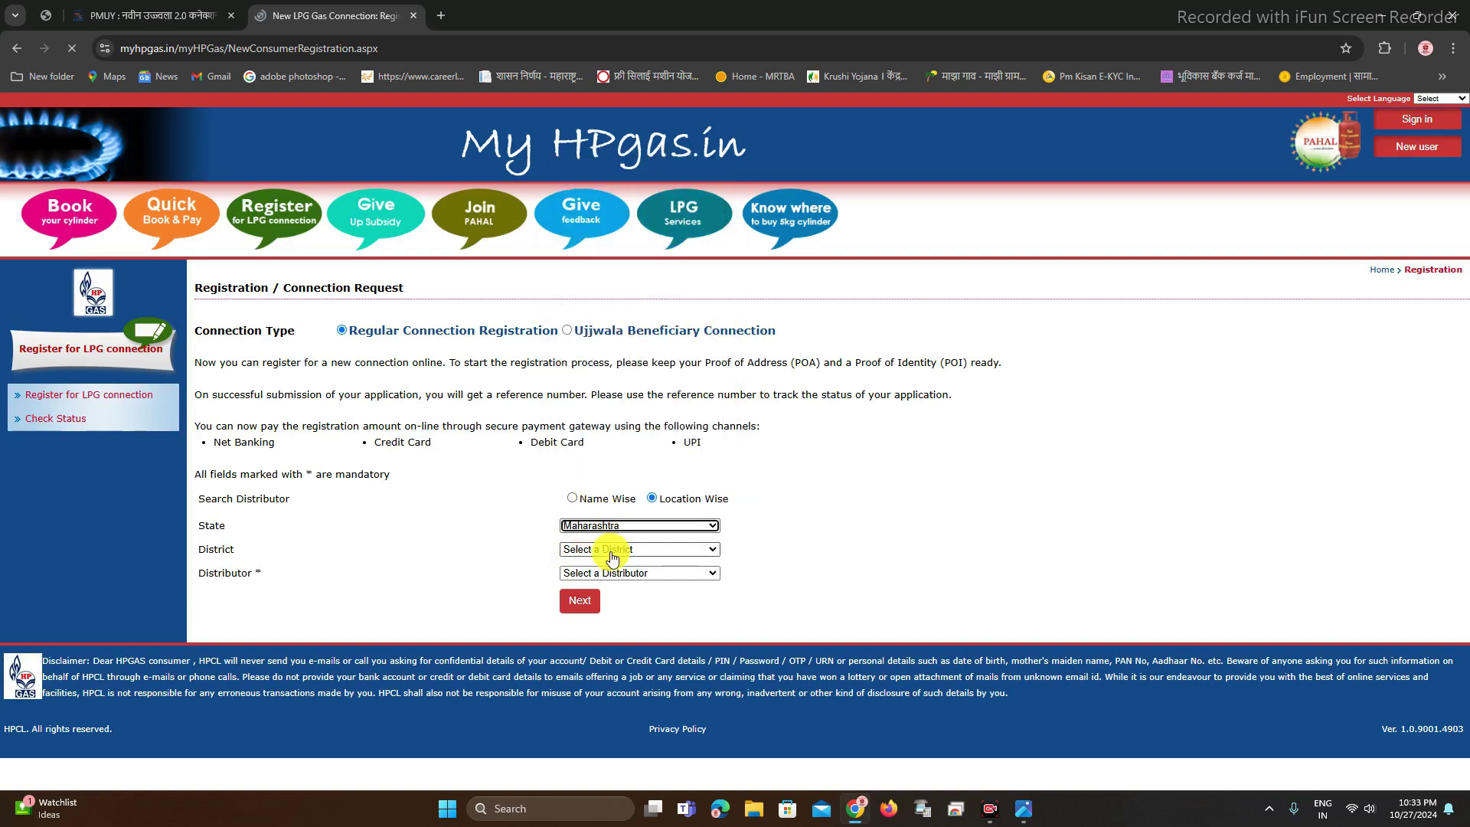
pyautogui.click(610, 552)
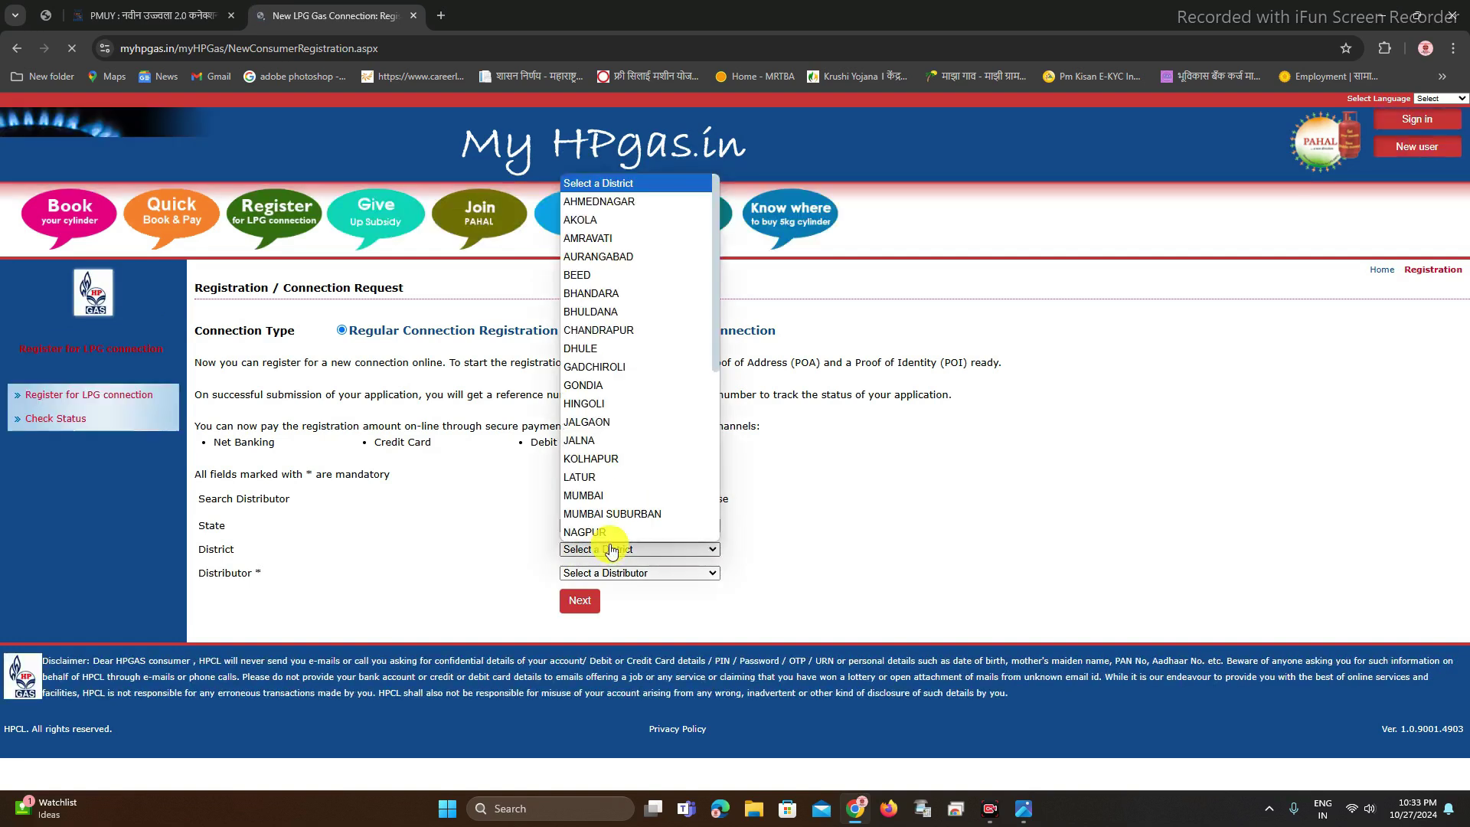
pyautogui.click(623, 259)
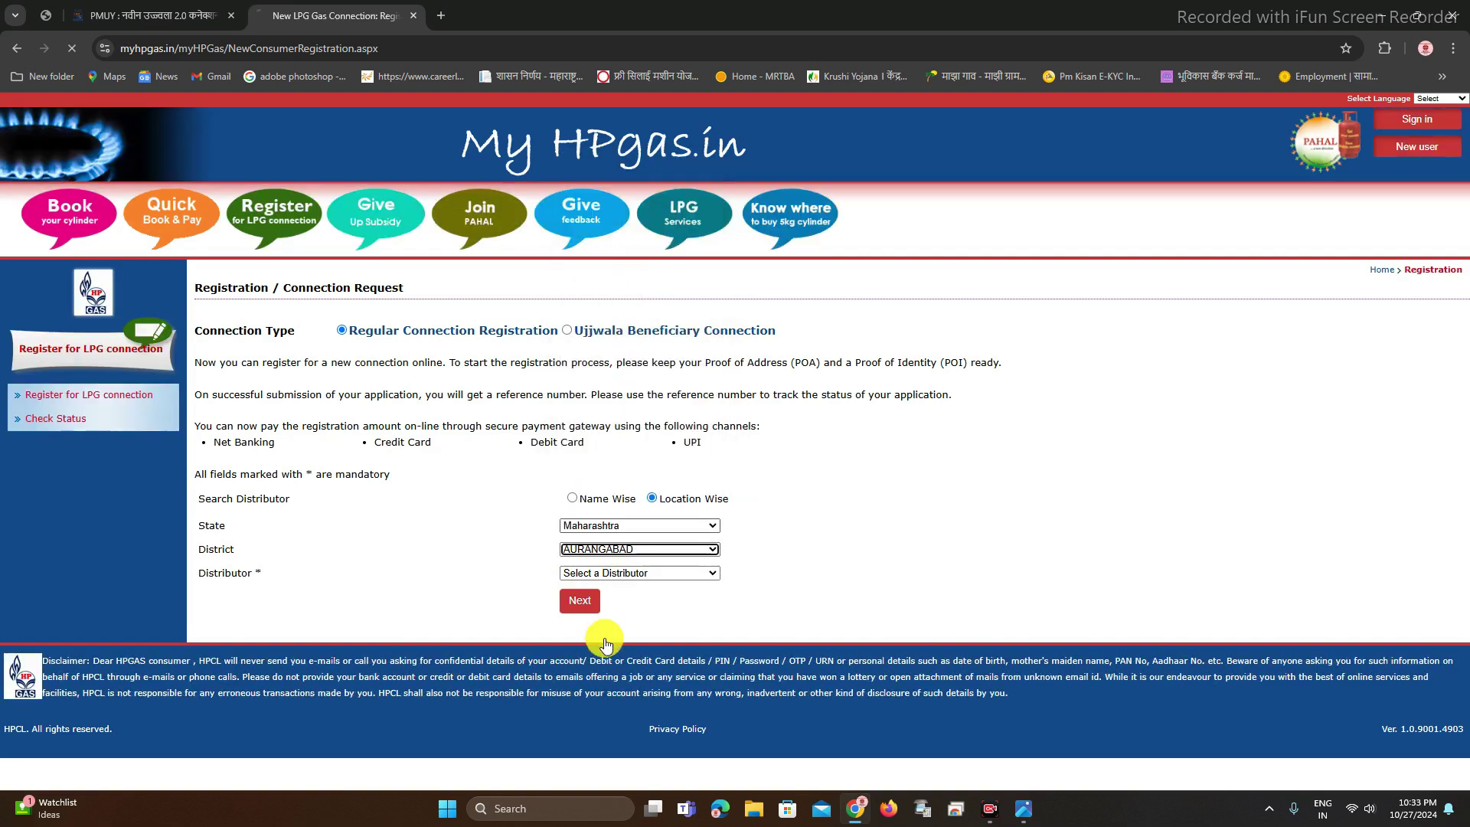
# Step: Choose KAMAL GAS AGENCY as the distributor and continue to the registration form
pyautogui.click(618, 581)
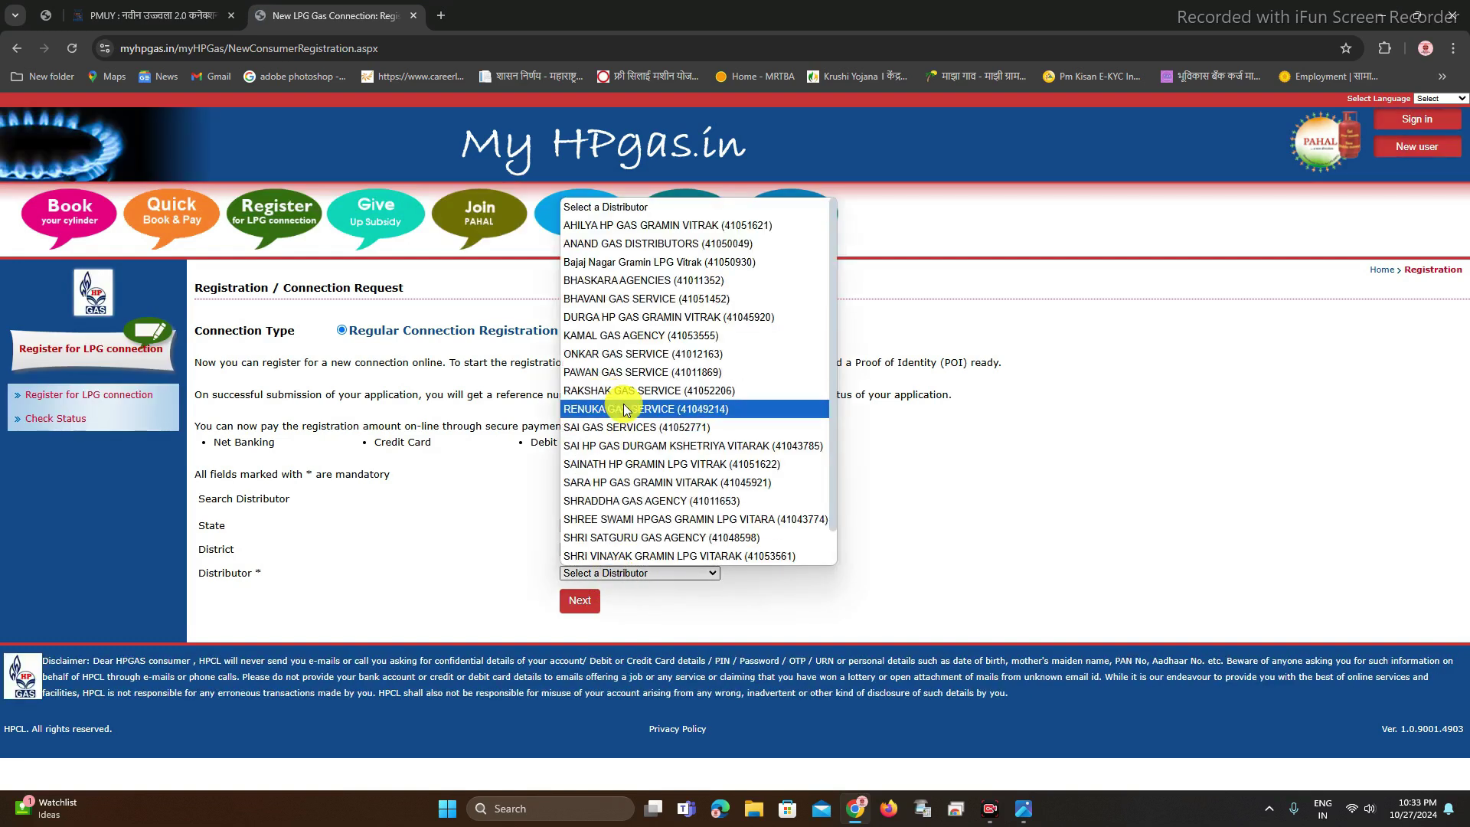
pyautogui.scroll(-1, 635, 356)
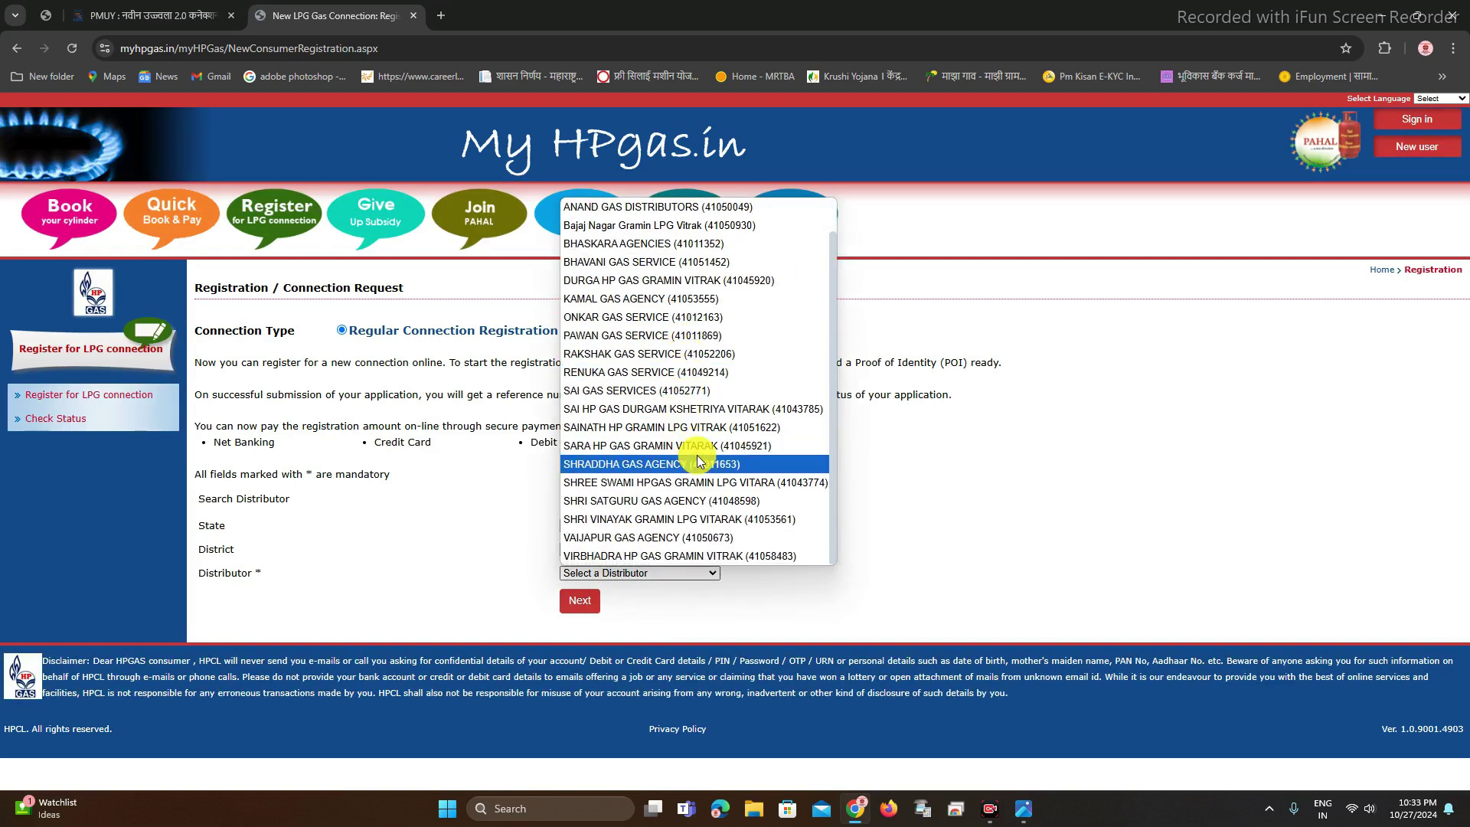
pyautogui.scroll(1, 687, 515)
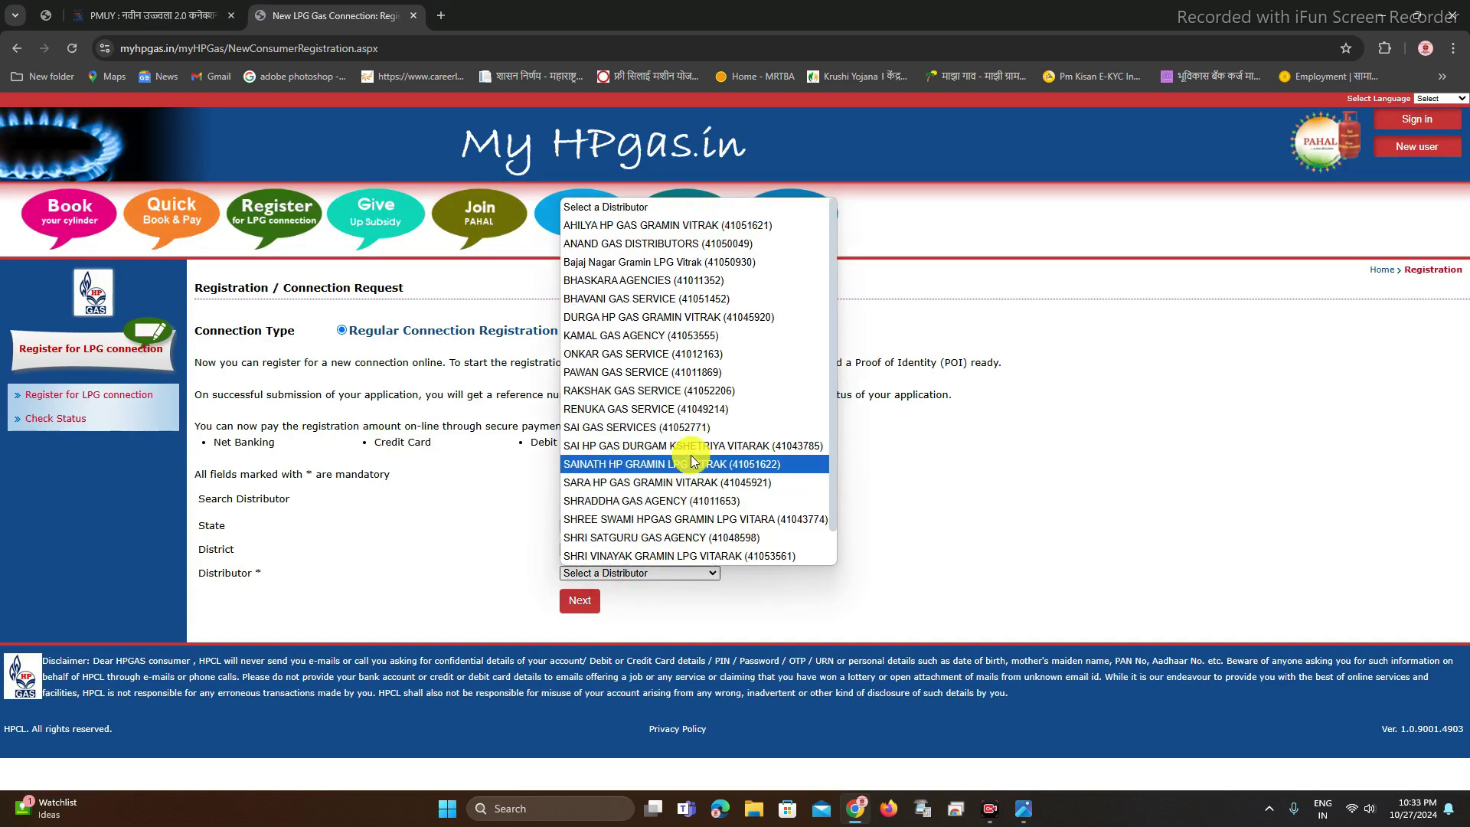
pyautogui.scroll(-1, 688, 413)
pyautogui.scroll(1, 684, 377)
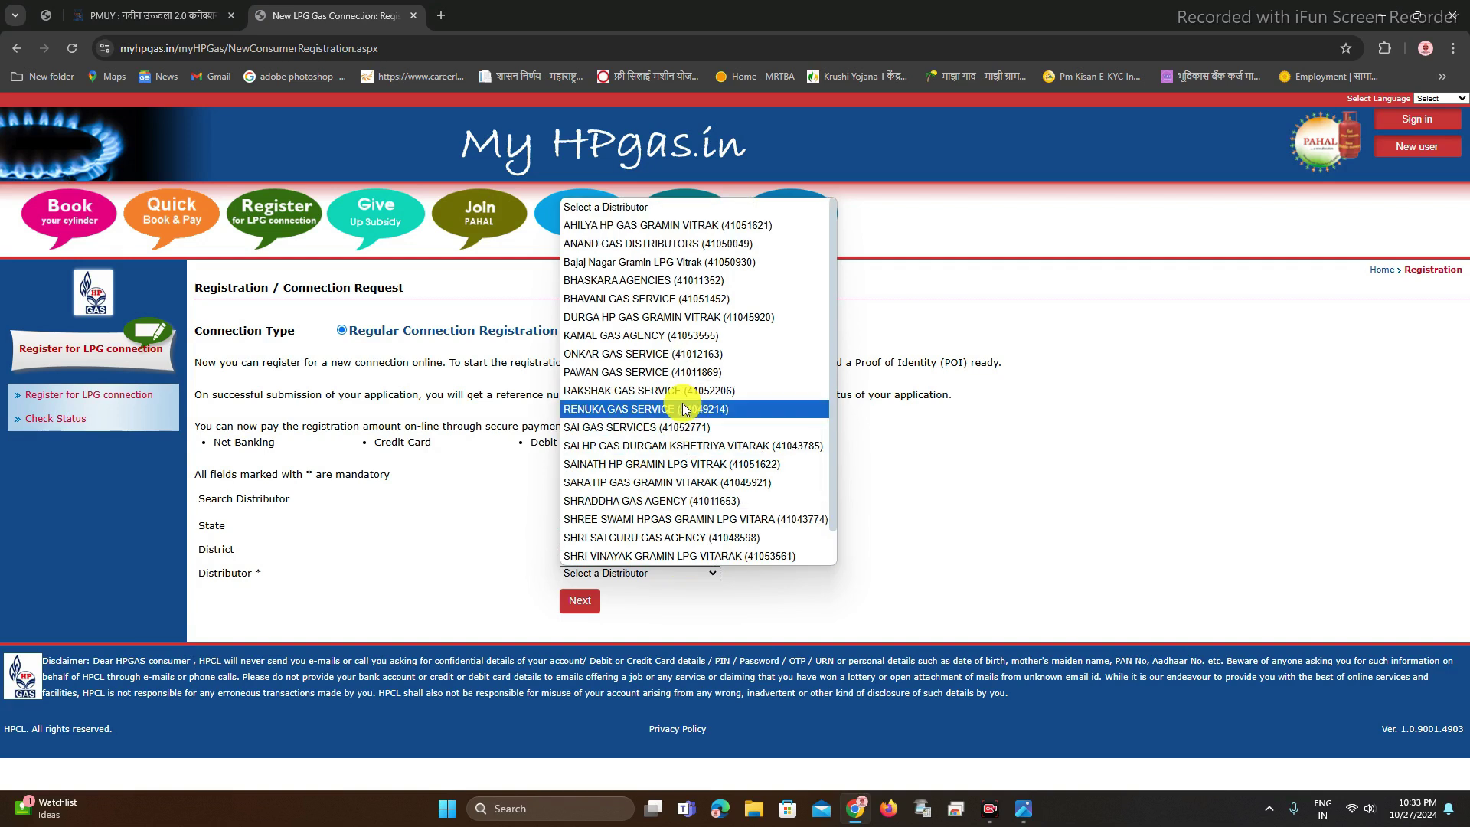
pyautogui.click(613, 336)
pyautogui.scroll(-1, 582, 604)
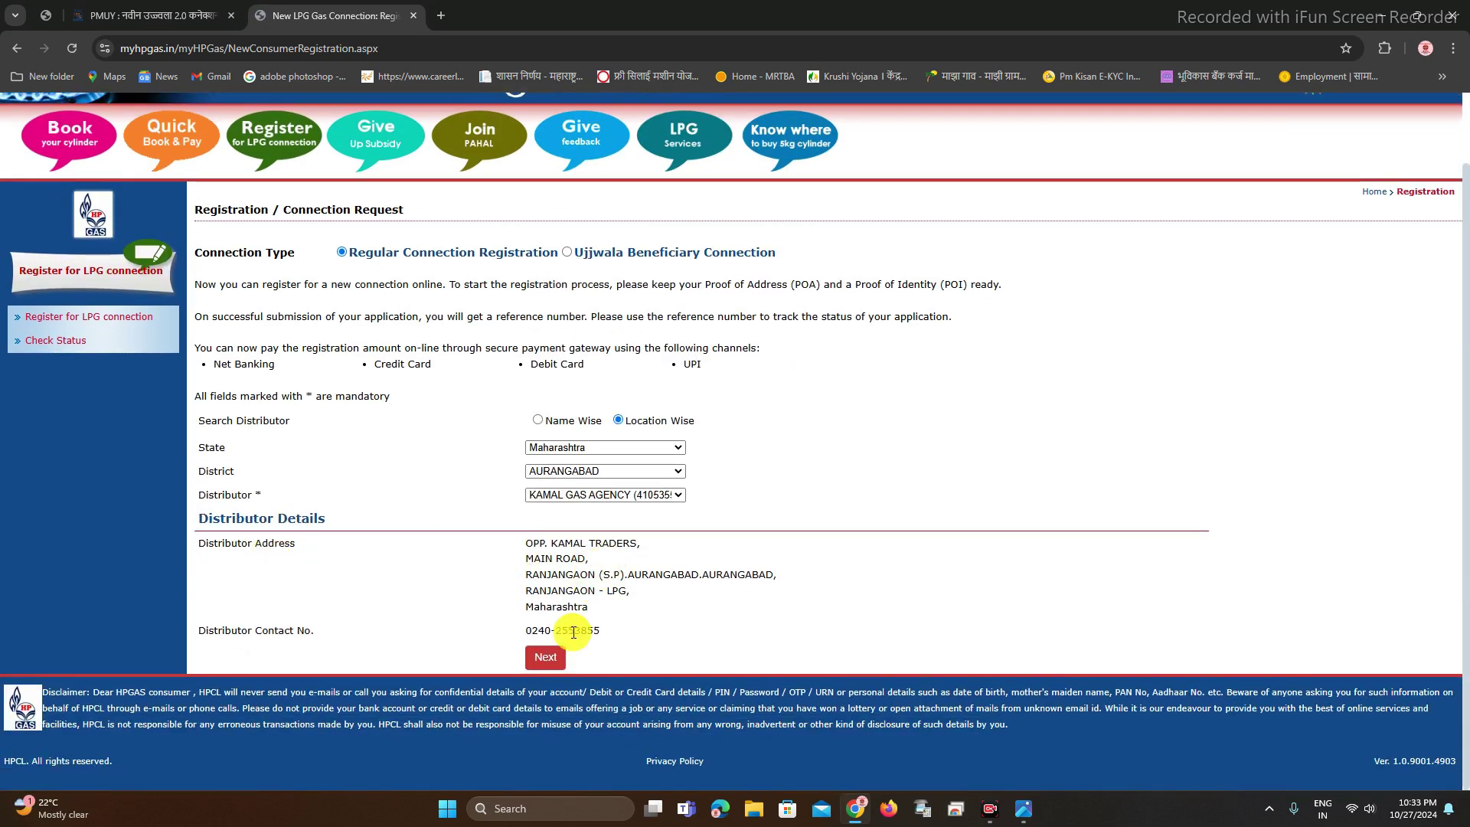
pyautogui.click(548, 660)
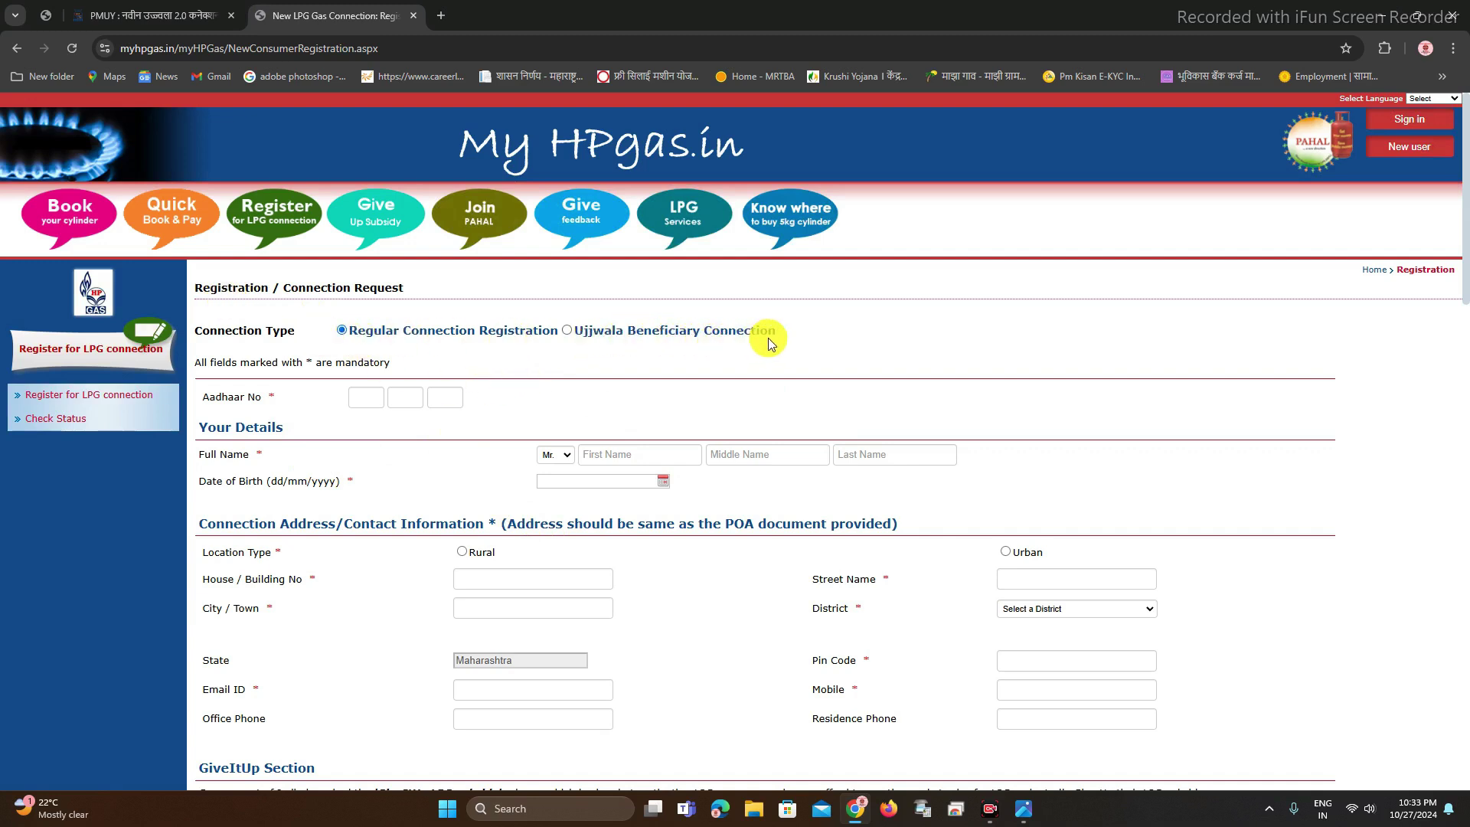
# Step: Switch the connection type to Ujjwala Beneficiary Connection and accept the eligibility declaration
pyautogui.click(567, 331)
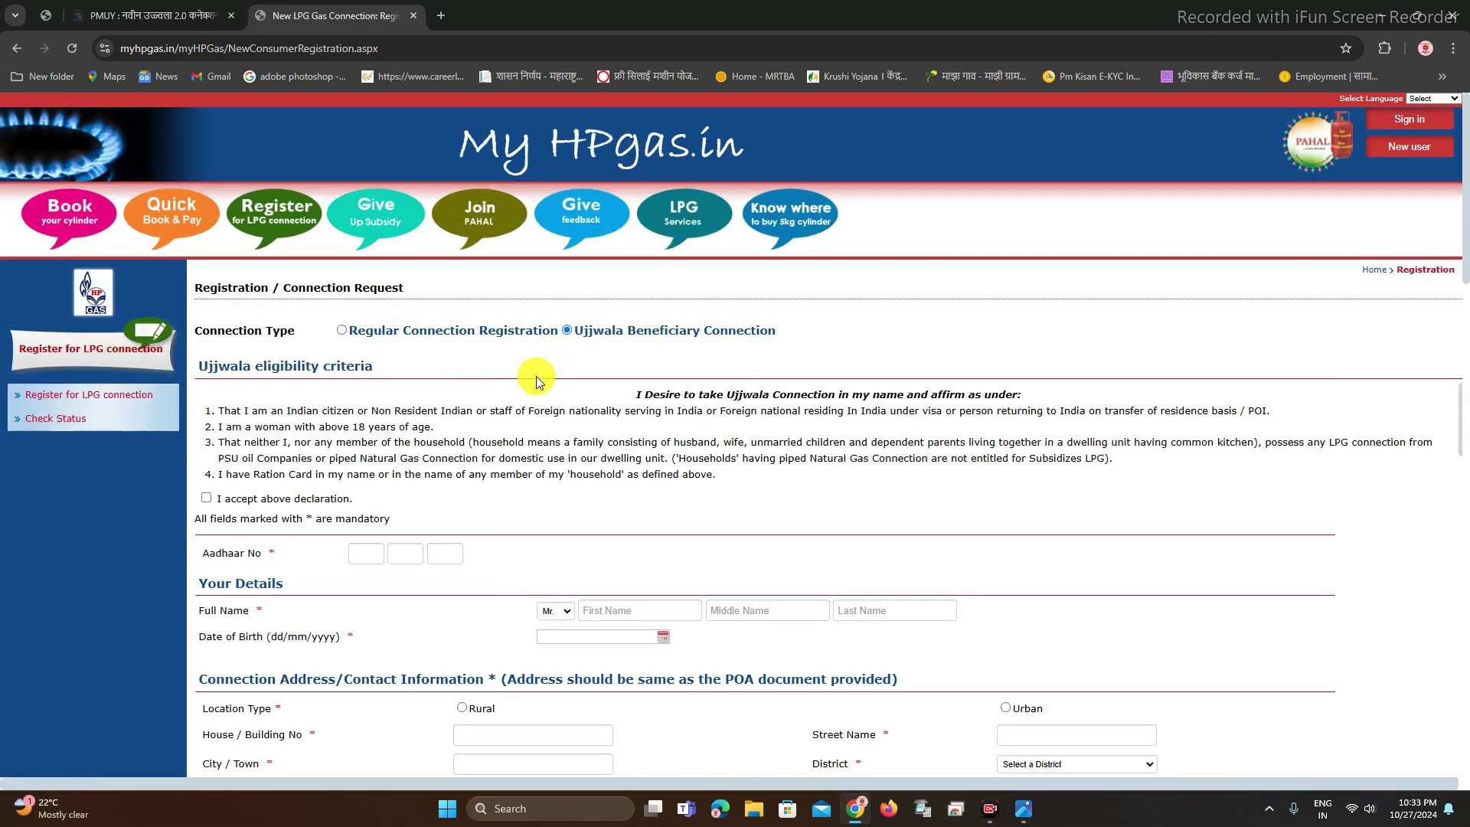
pyautogui.click(207, 499)
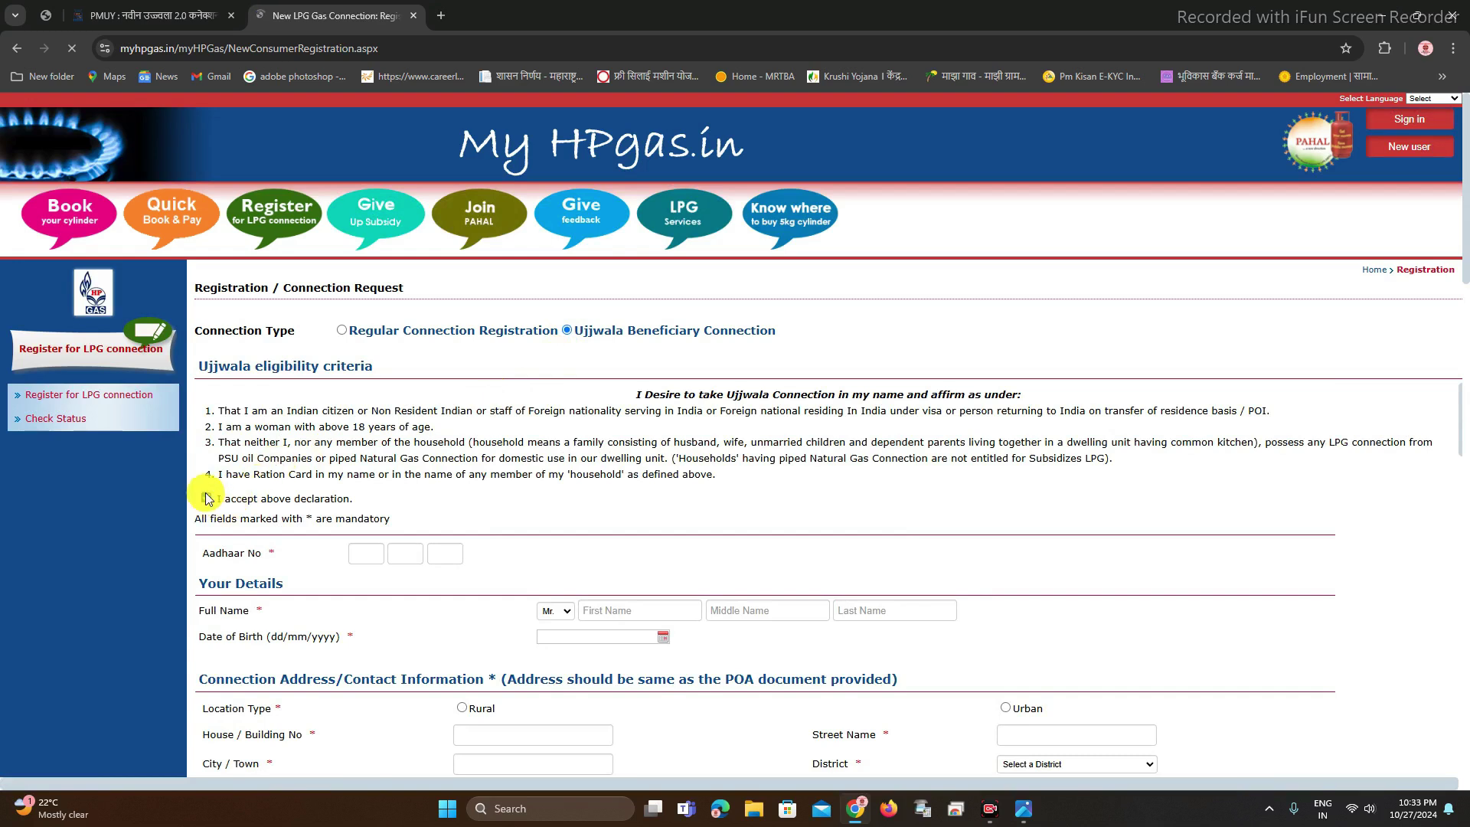
pyautogui.moveTo(230, 389); pyautogui.dragTo(893, 472)
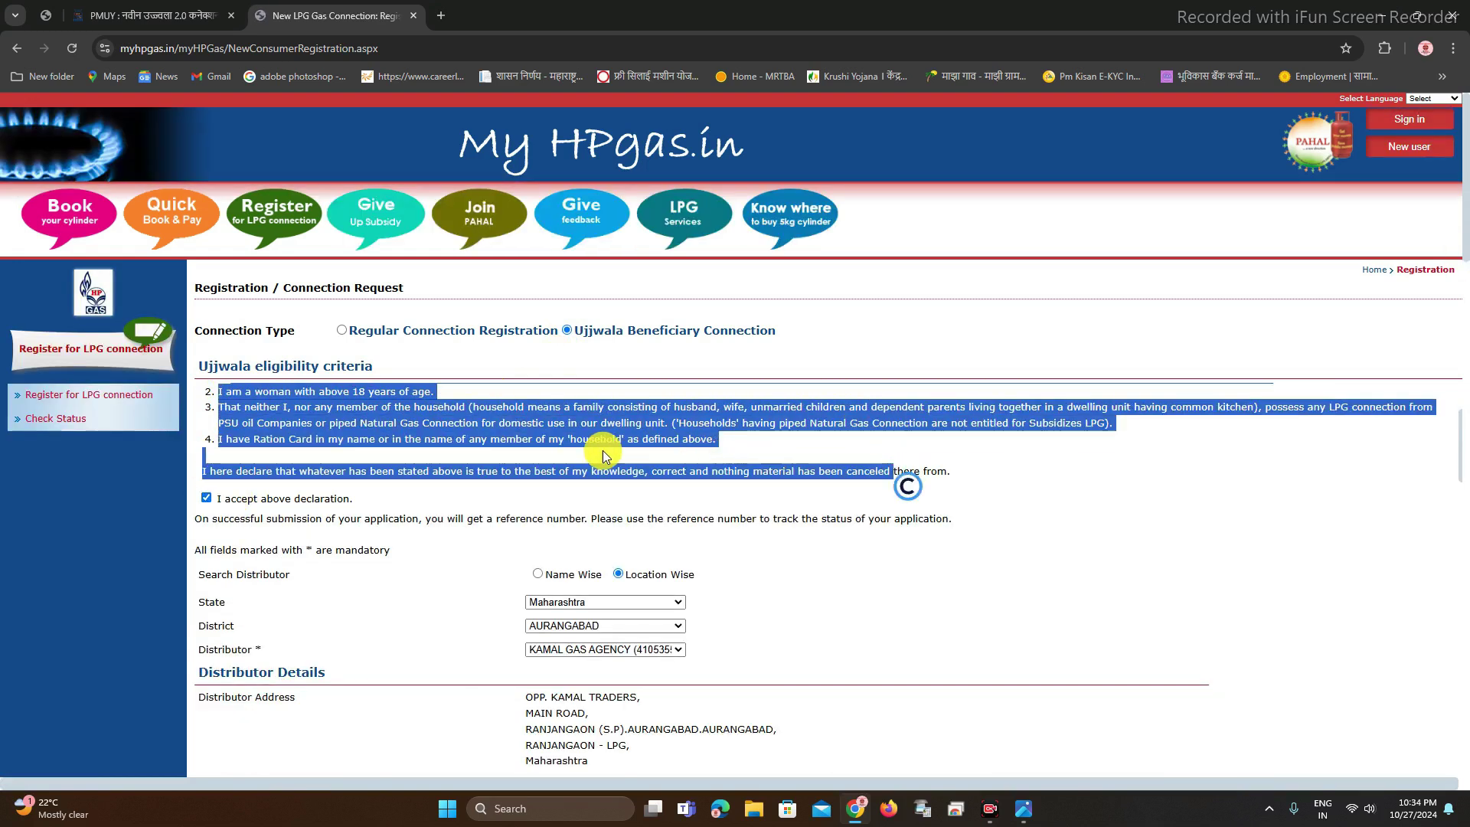
pyautogui.click(659, 503)
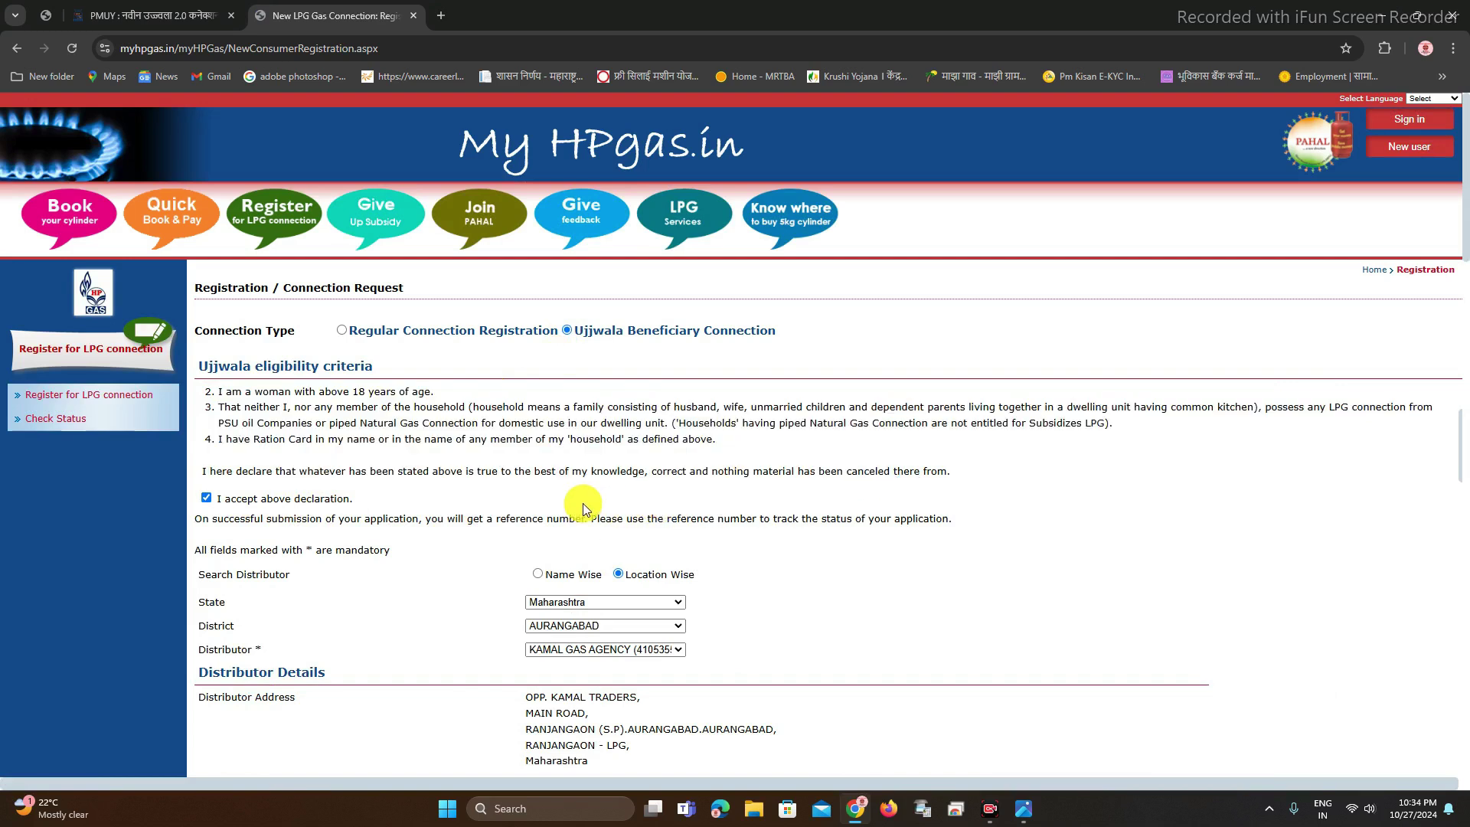
# Step: Examine the Aadhaar number, full name and date of birth fields in the applicant's details
pyautogui.scroll(-2, 379, 513)
pyautogui.scroll(-5, 360, 527)
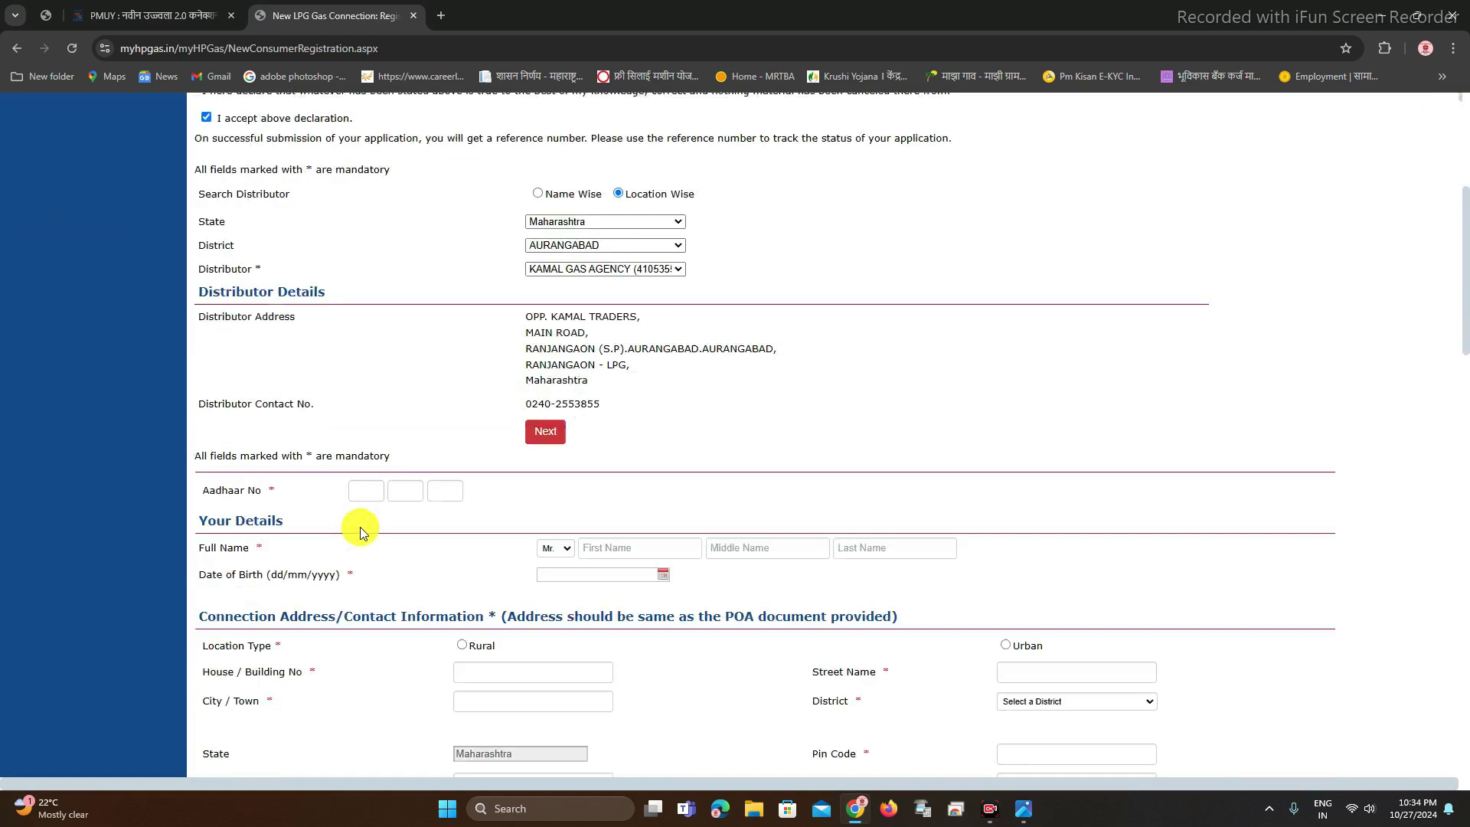
pyautogui.moveTo(203, 337); pyautogui.dragTo(354, 342)
pyautogui.click(363, 335)
pyautogui.click(440, 336)
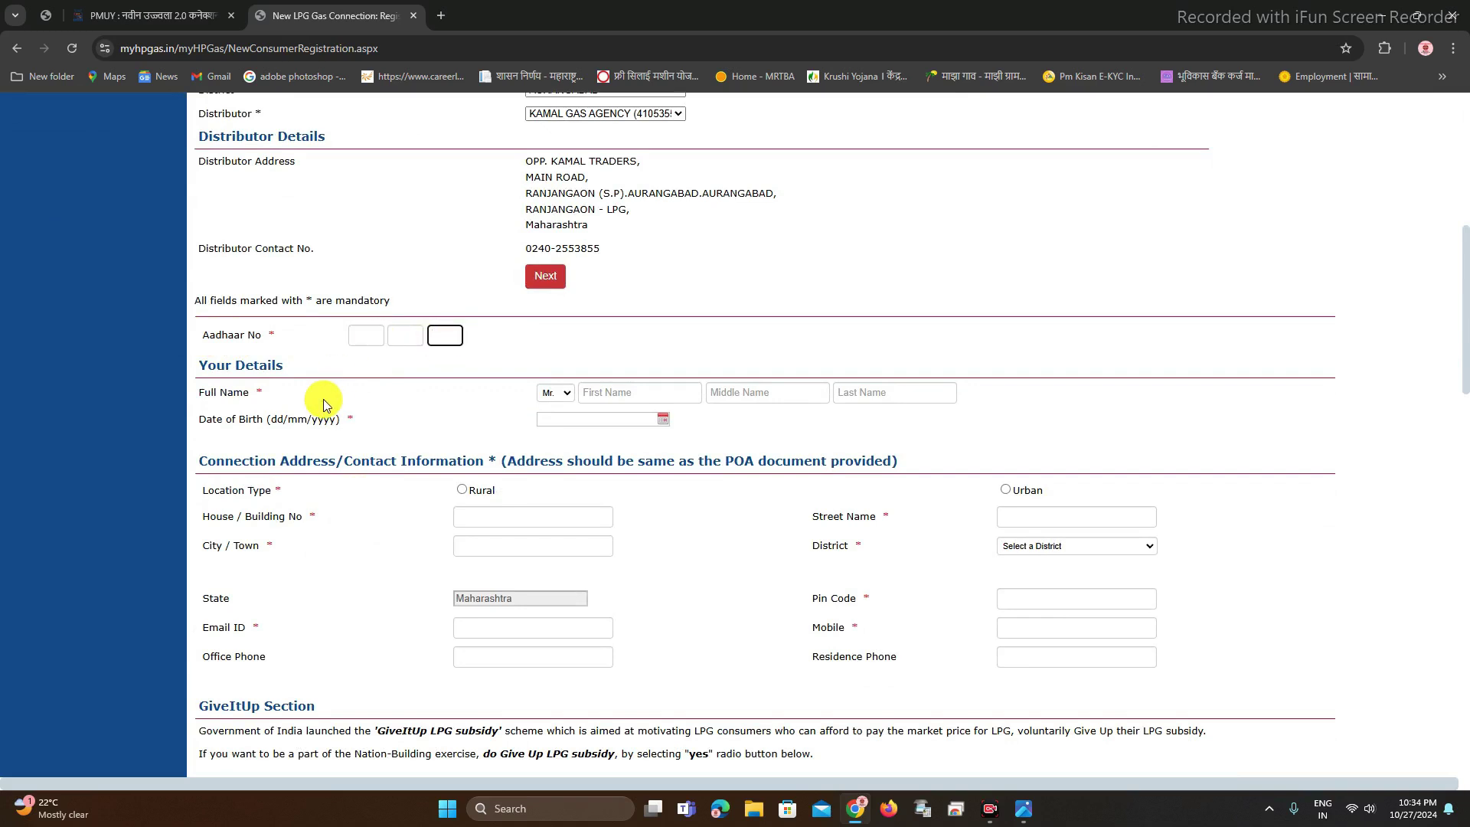
pyautogui.scroll(-2, 319, 396)
pyautogui.moveTo(202, 239); pyautogui.dragTo(283, 241)
pyautogui.click(640, 240)
pyautogui.click(750, 238)
pyautogui.click(897, 239)
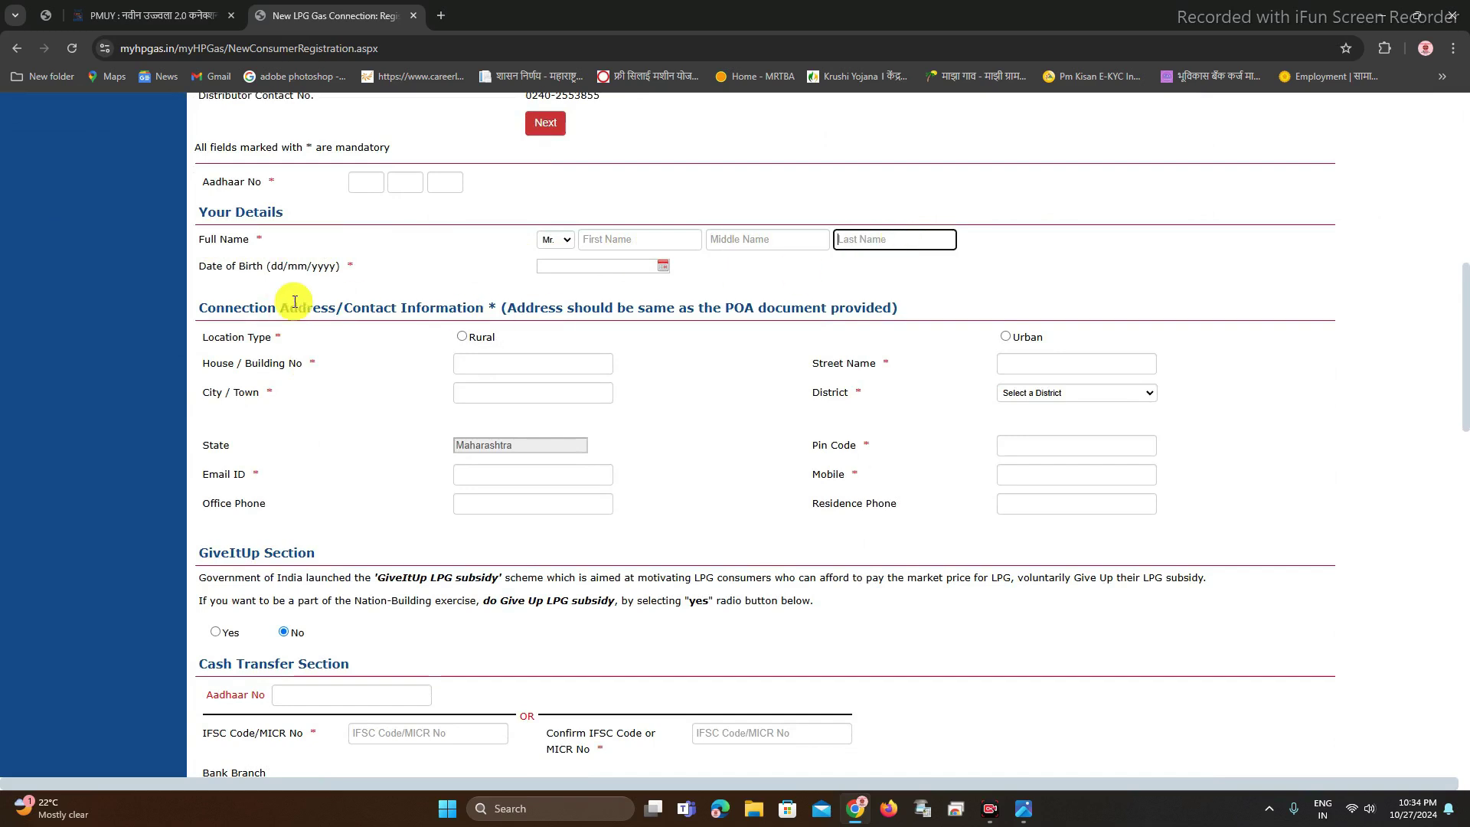
pyautogui.click(549, 265)
pyautogui.click(311, 354)
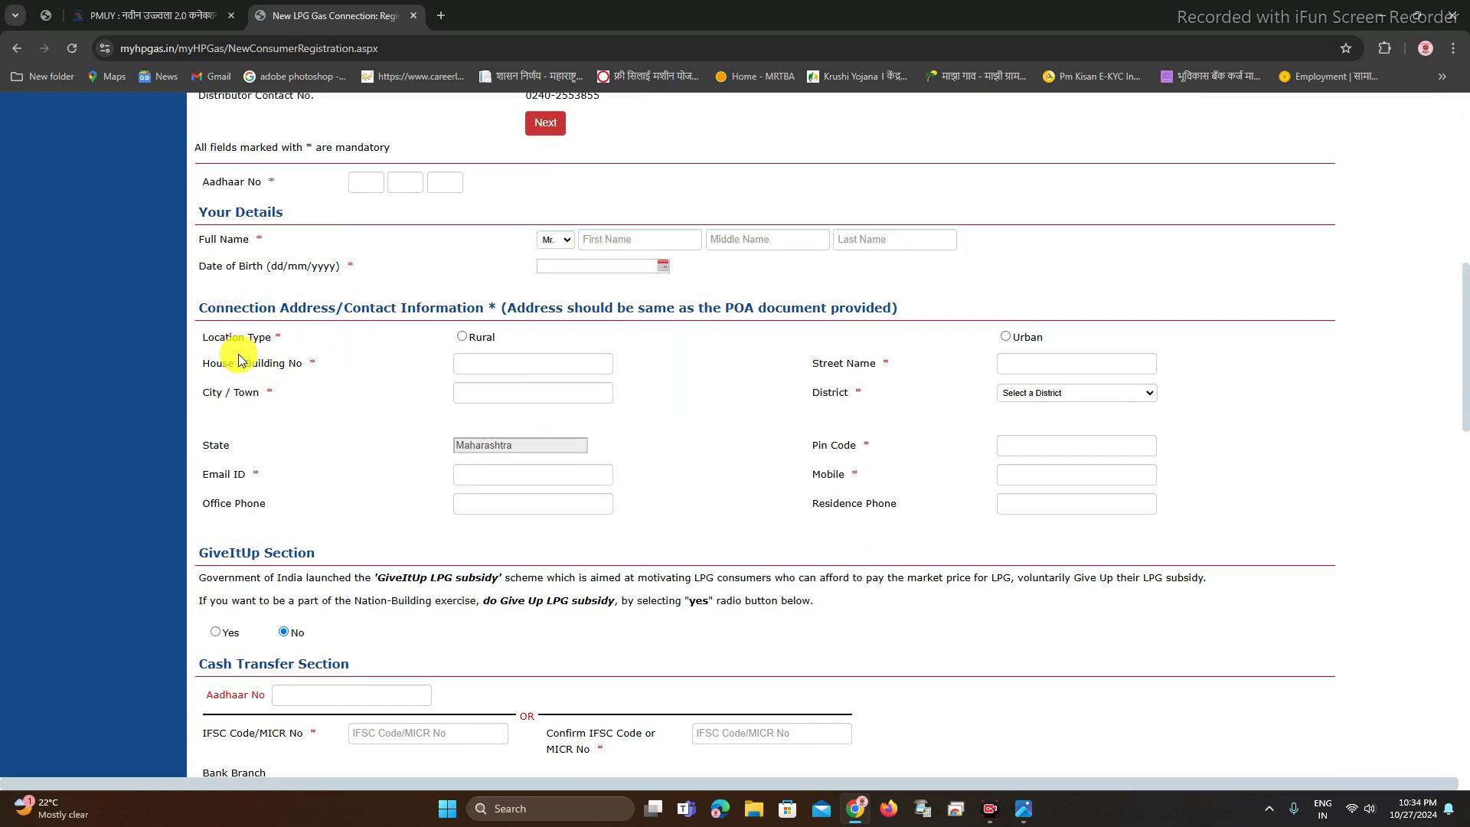
# Step: Set the location type of the connection address to Rural
pyautogui.scroll(-1, 458, 343)
pyautogui.click(462, 261)
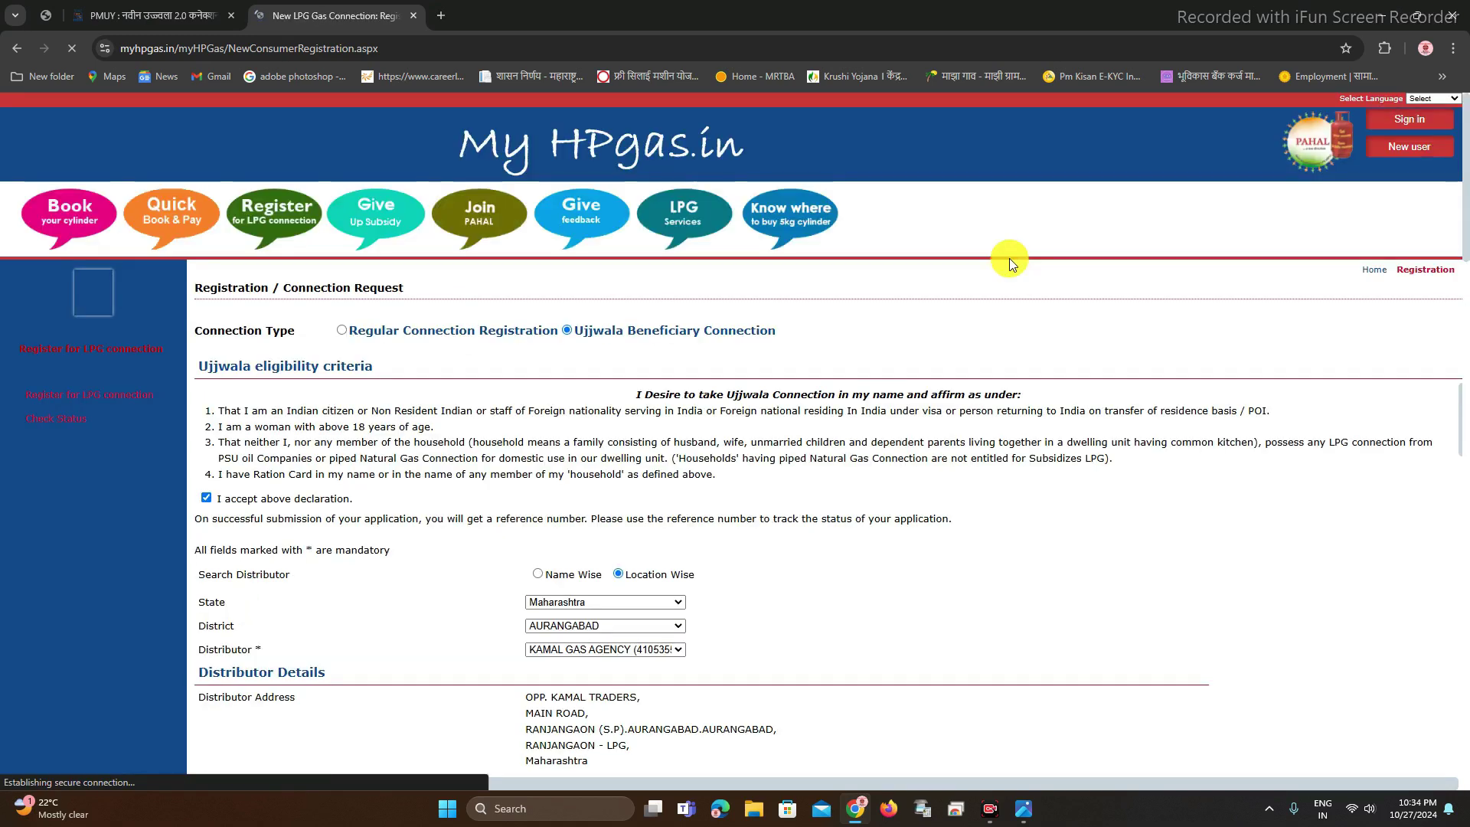
pyautogui.scroll(-13, 642, 571)
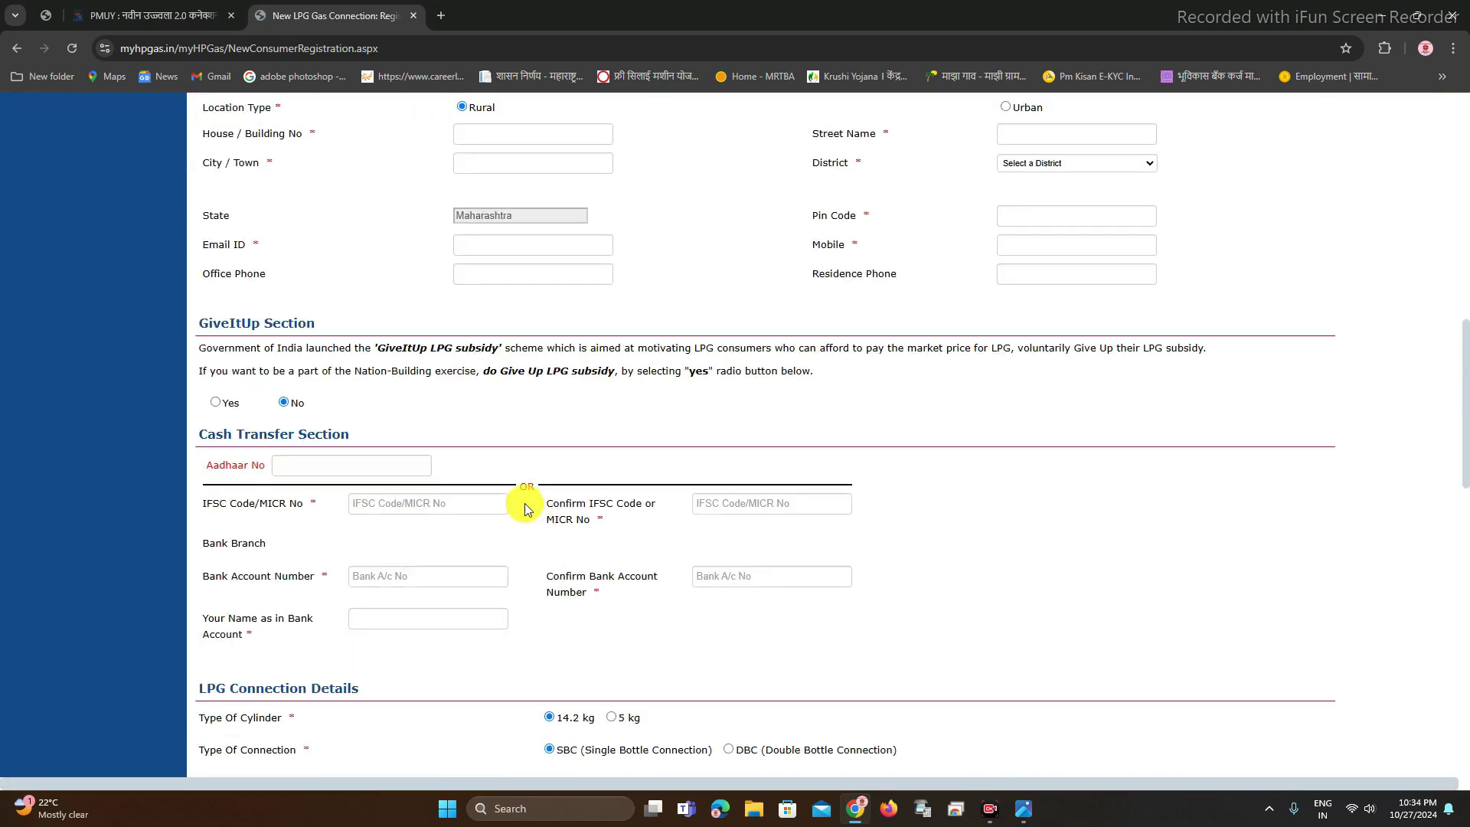
# Step: Go through the house number, city and street fields of the connection address and choose a district
pyautogui.scroll(1, 474, 279)
pyautogui.click(476, 209)
pyautogui.click(581, 240)
pyautogui.click(1000, 214)
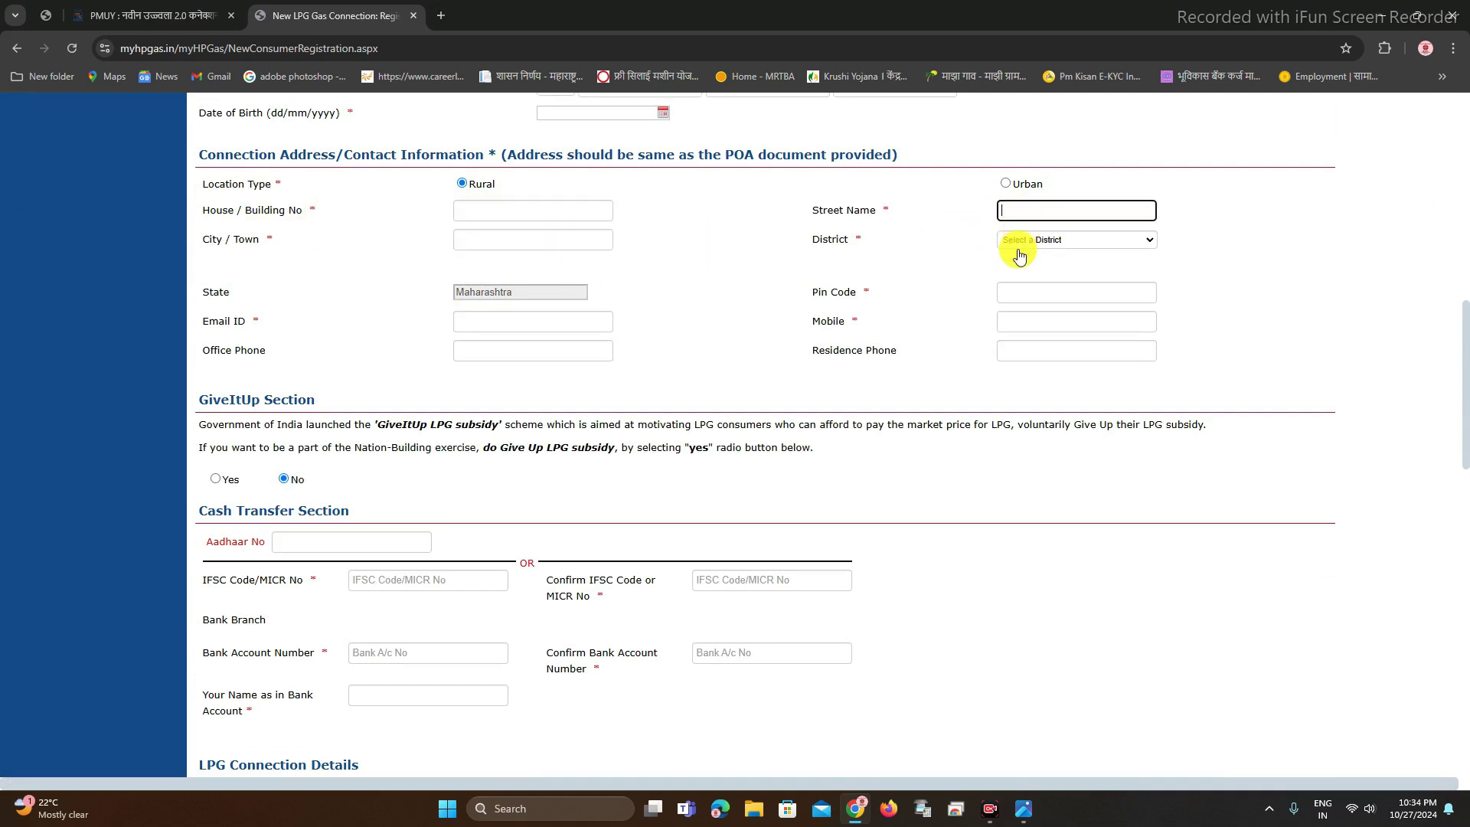
pyautogui.click(1026, 241)
pyautogui.click(1043, 330)
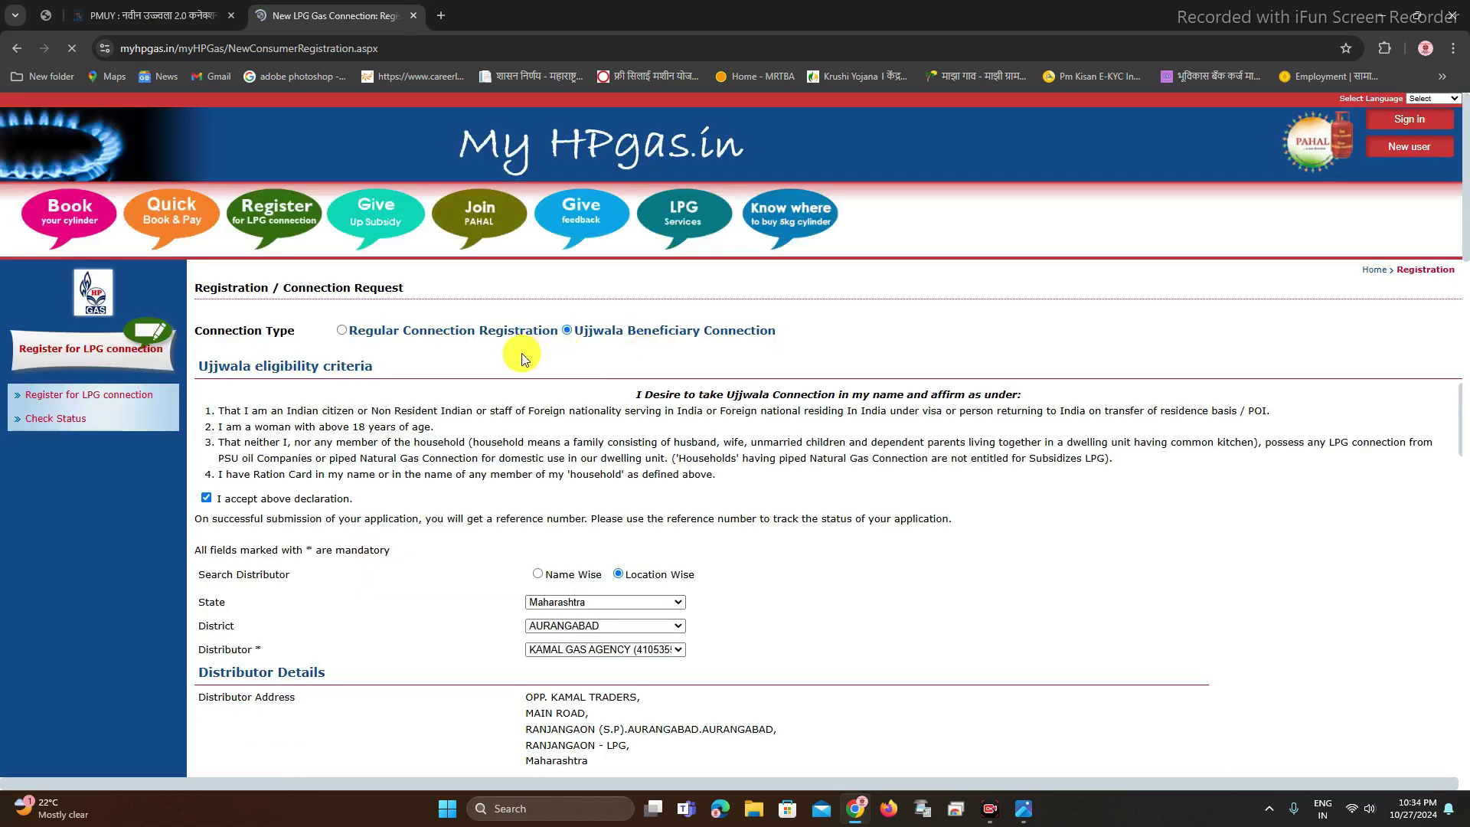
# Step: Select the 14.2 kg cylinder type in the LPG connection details
pyautogui.scroll(-9, 490, 501)
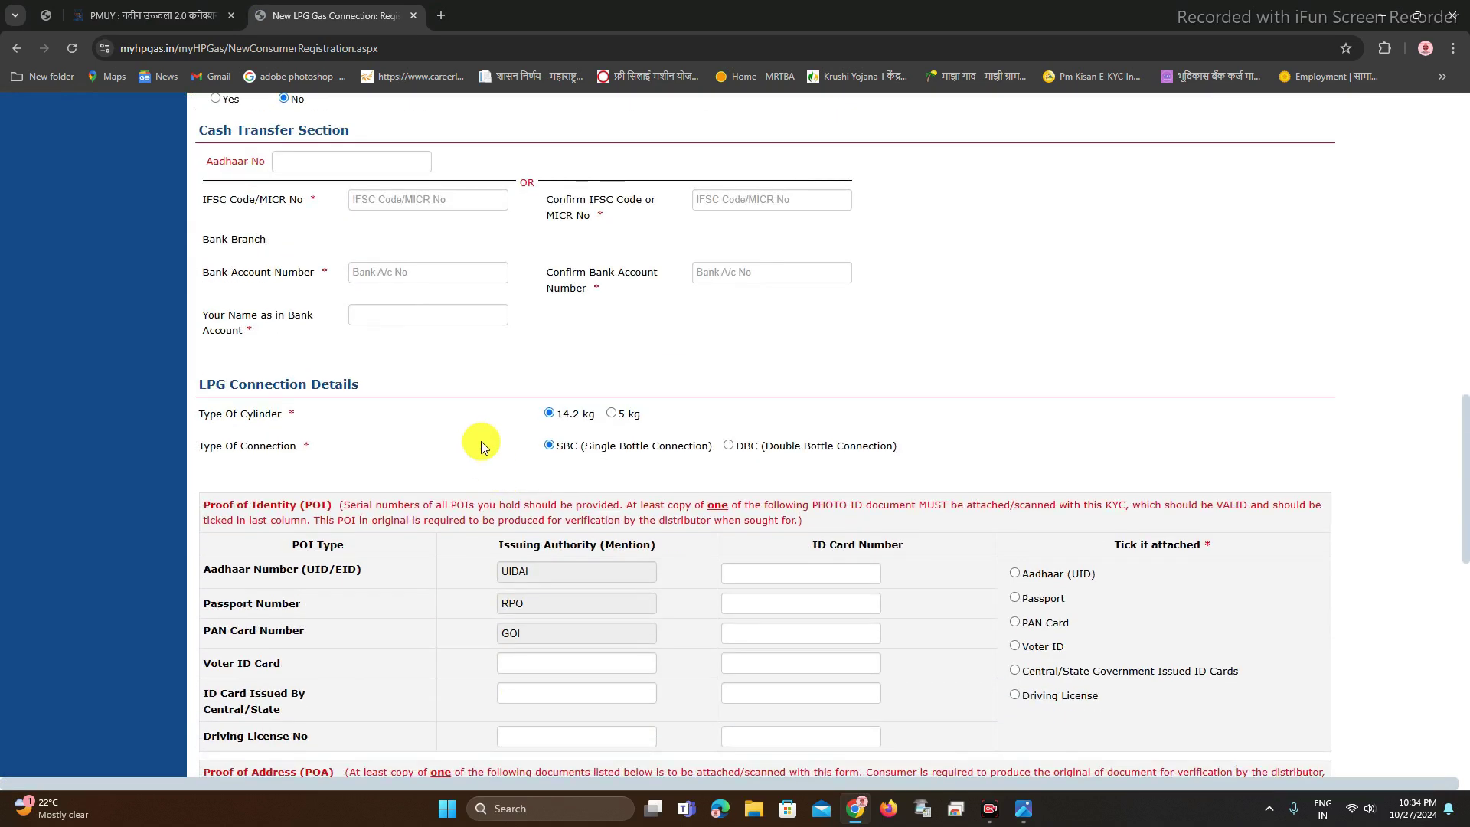
pyautogui.scroll(-3, 429, 451)
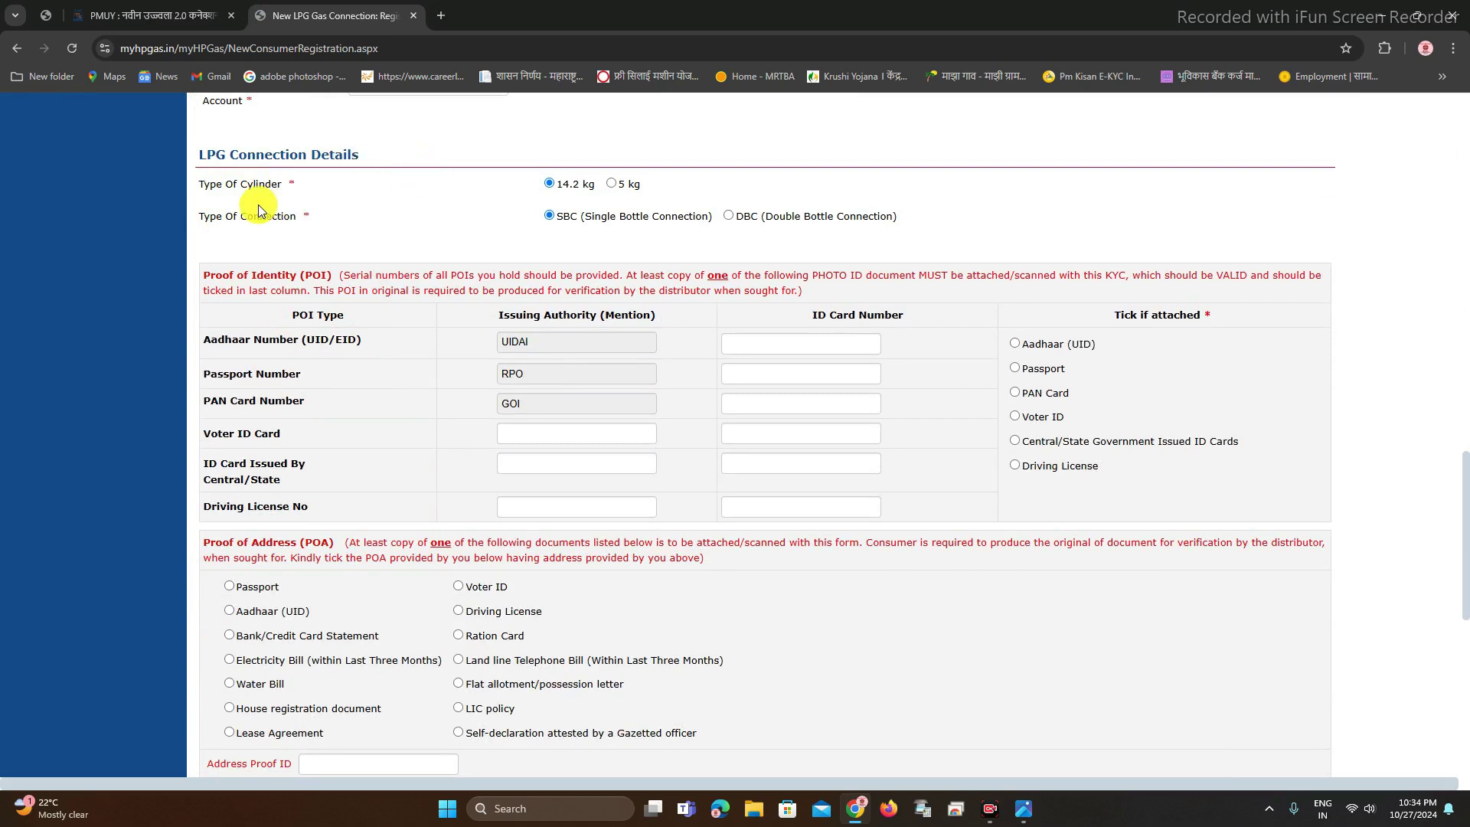
pyautogui.click(553, 193)
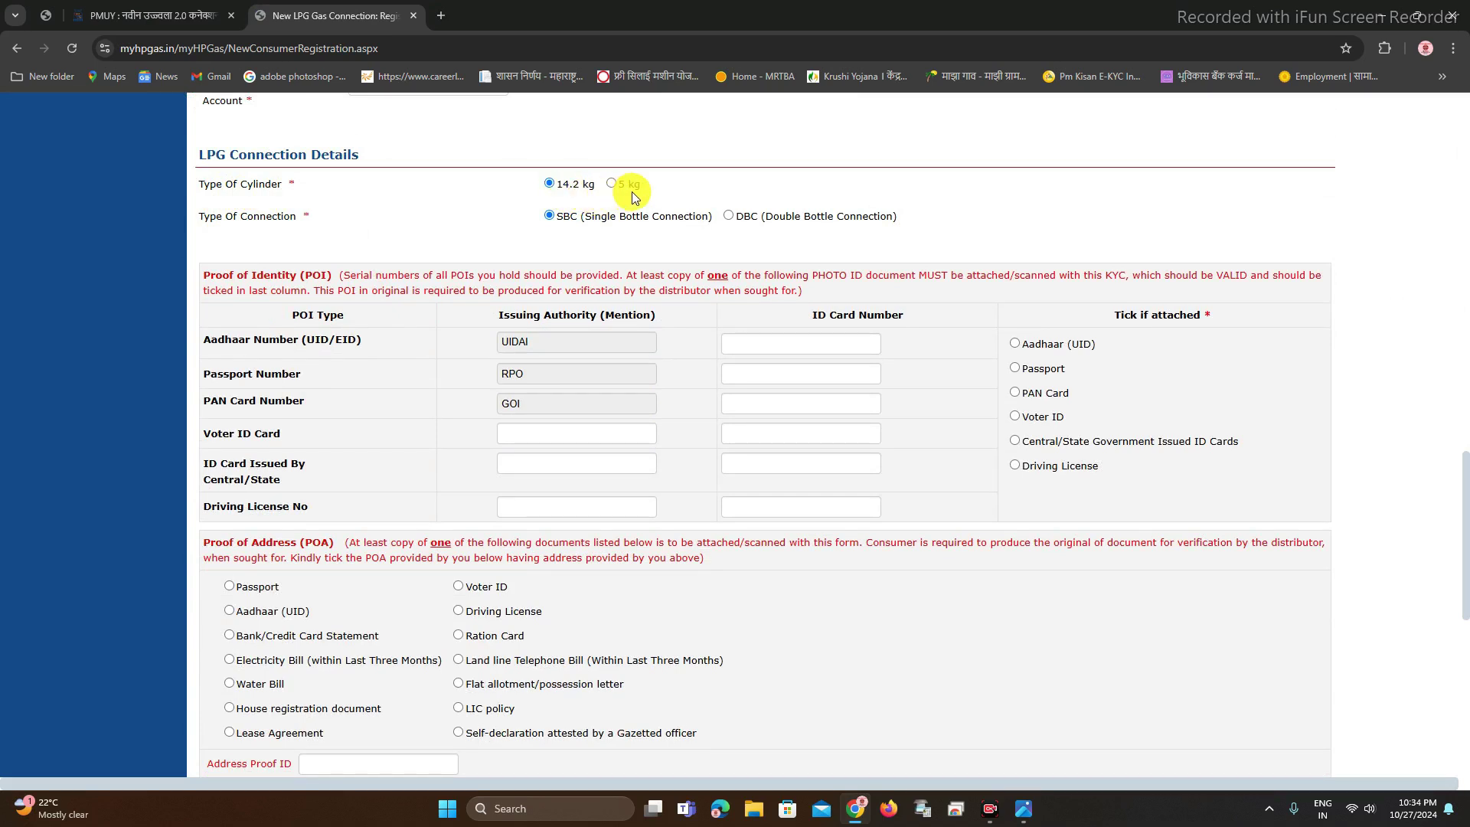
pyautogui.click(551, 185)
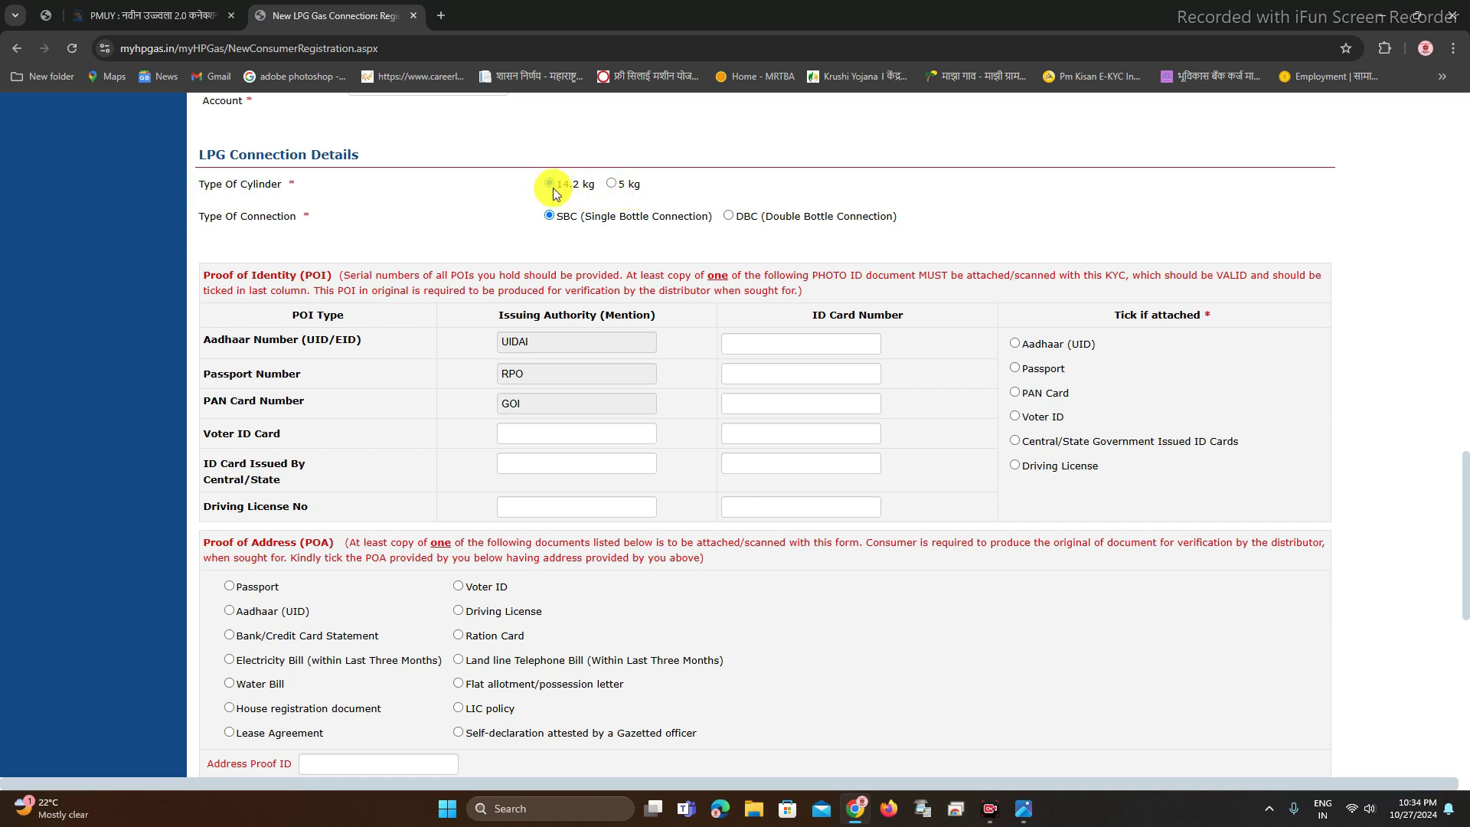
# Step: Go through the ID card number fields under Proof of Identity and mark Aadhaar (UID) as the attached document
pyautogui.scroll(1, 556, 193)
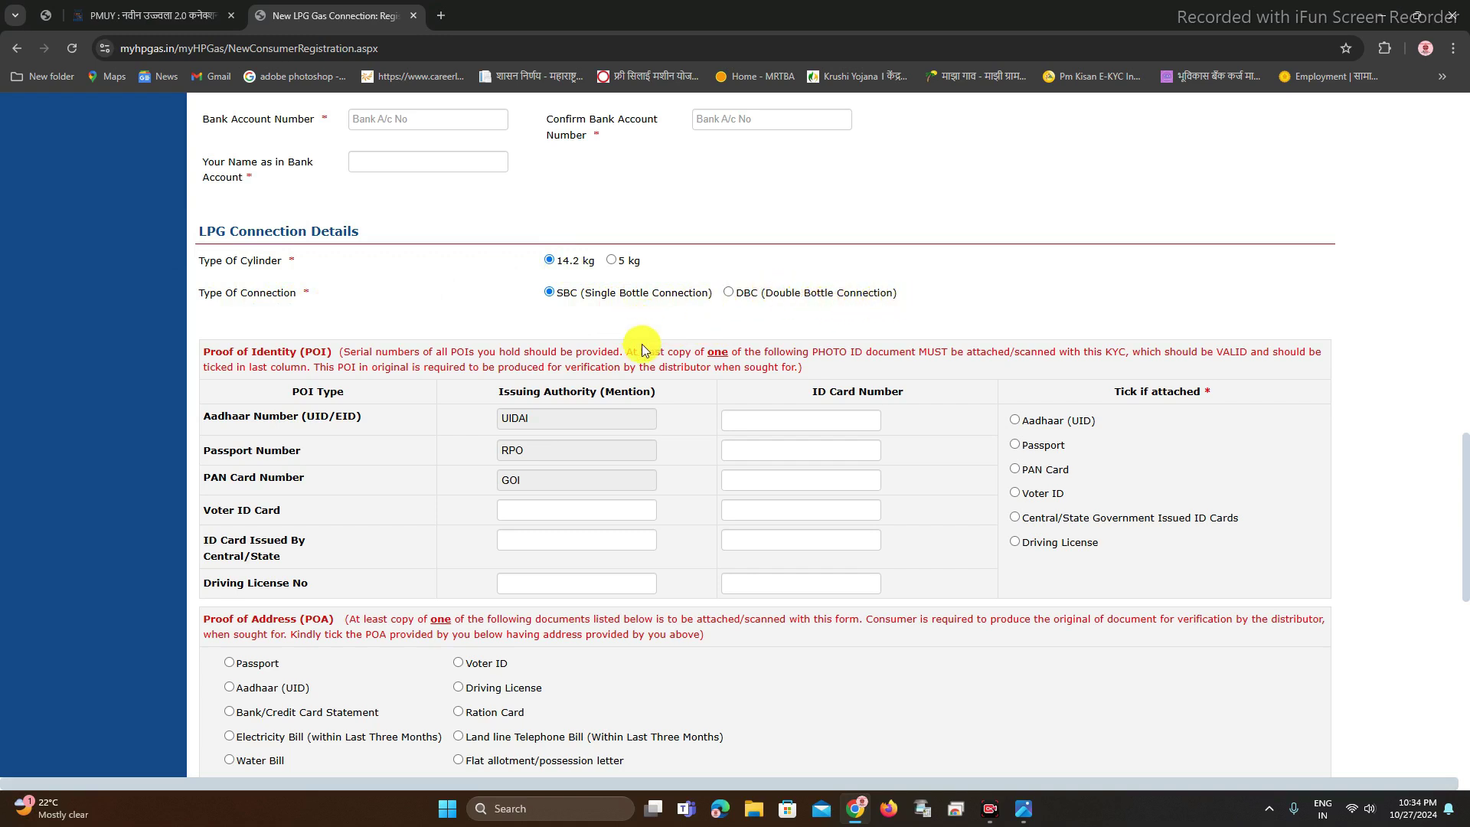
pyautogui.scroll(1, 658, 261)
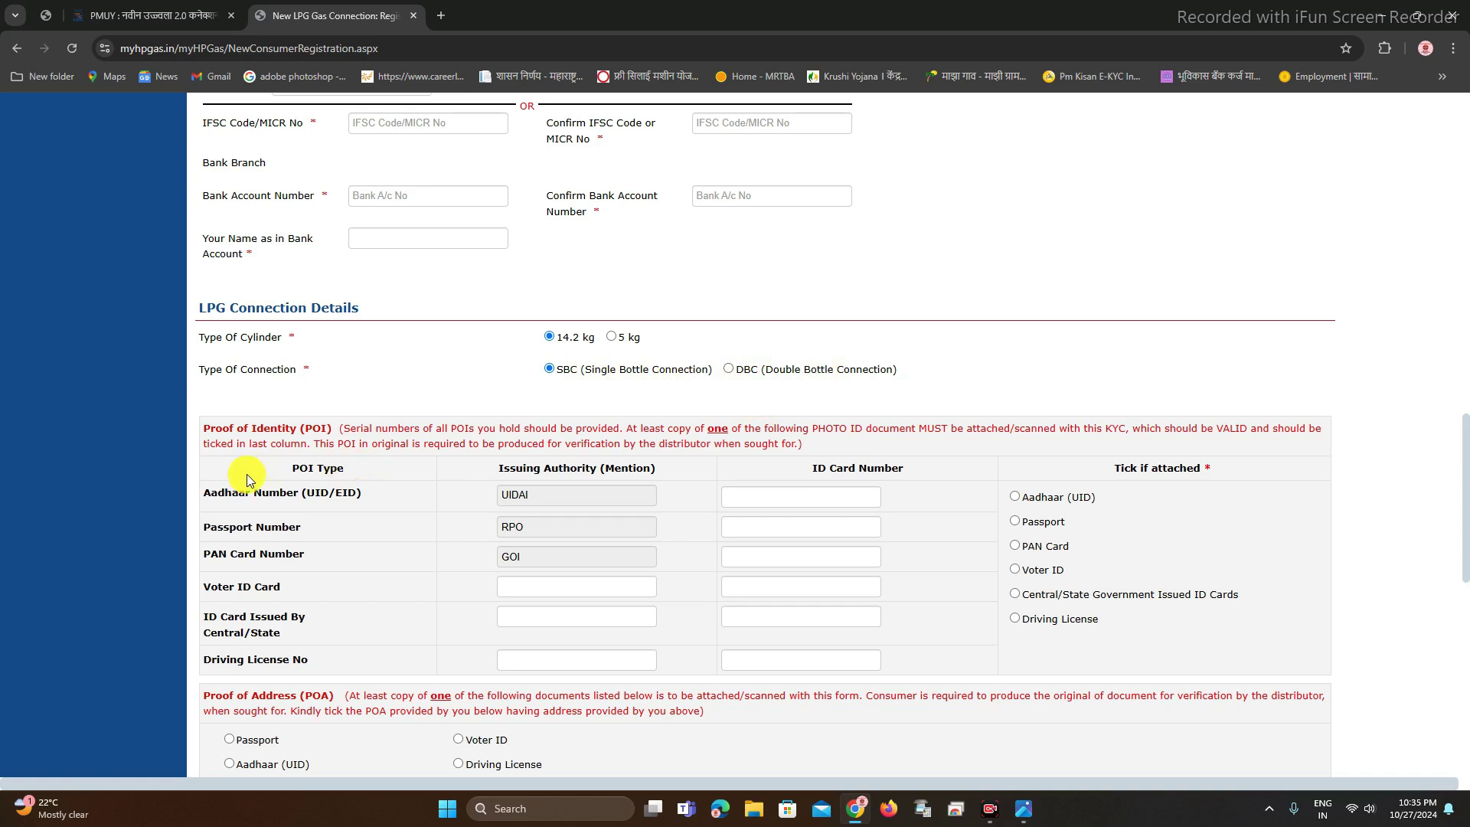
pyautogui.scroll(-2, 291, 439)
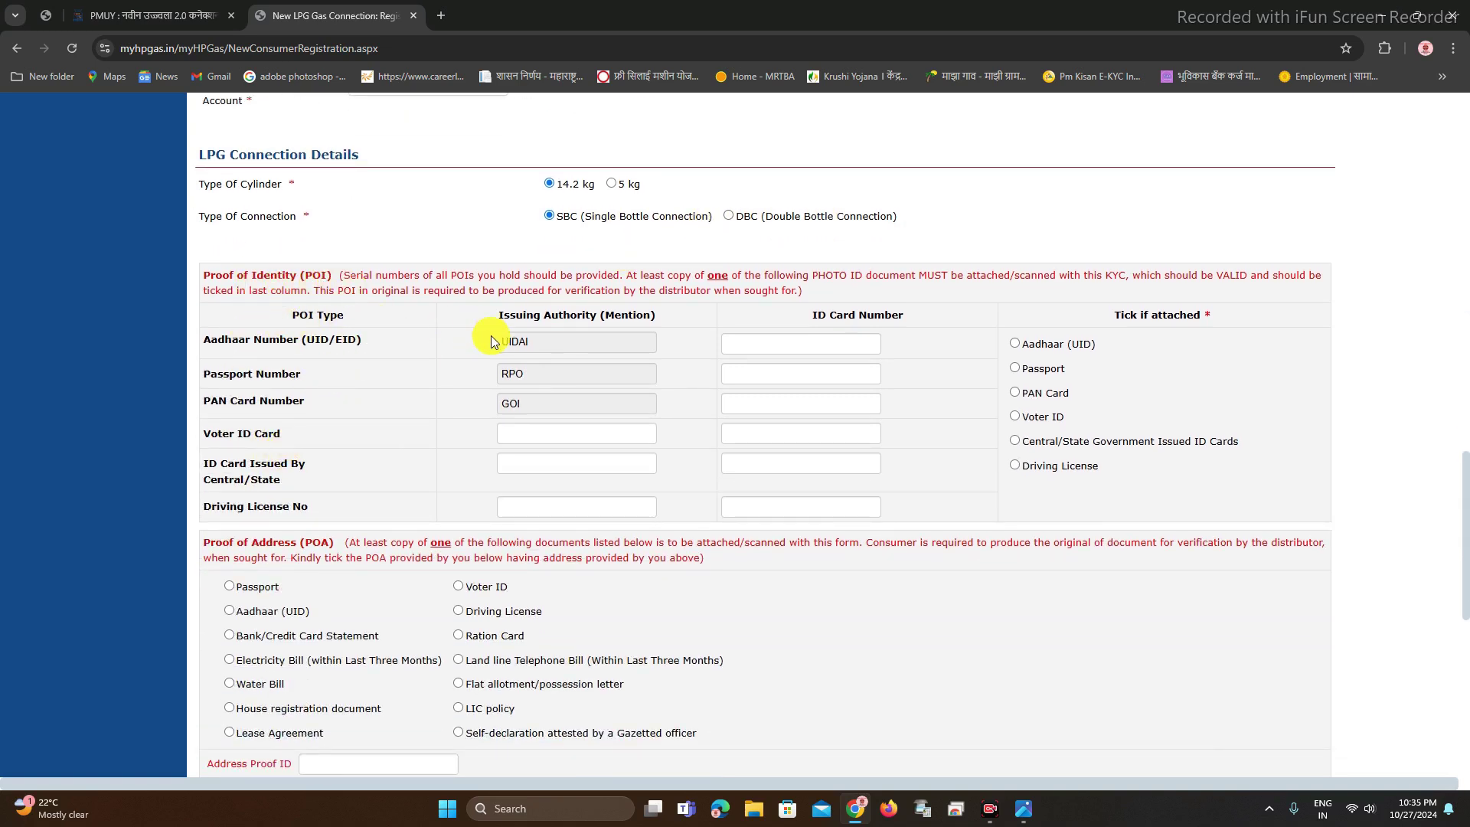
pyautogui.click(767, 353)
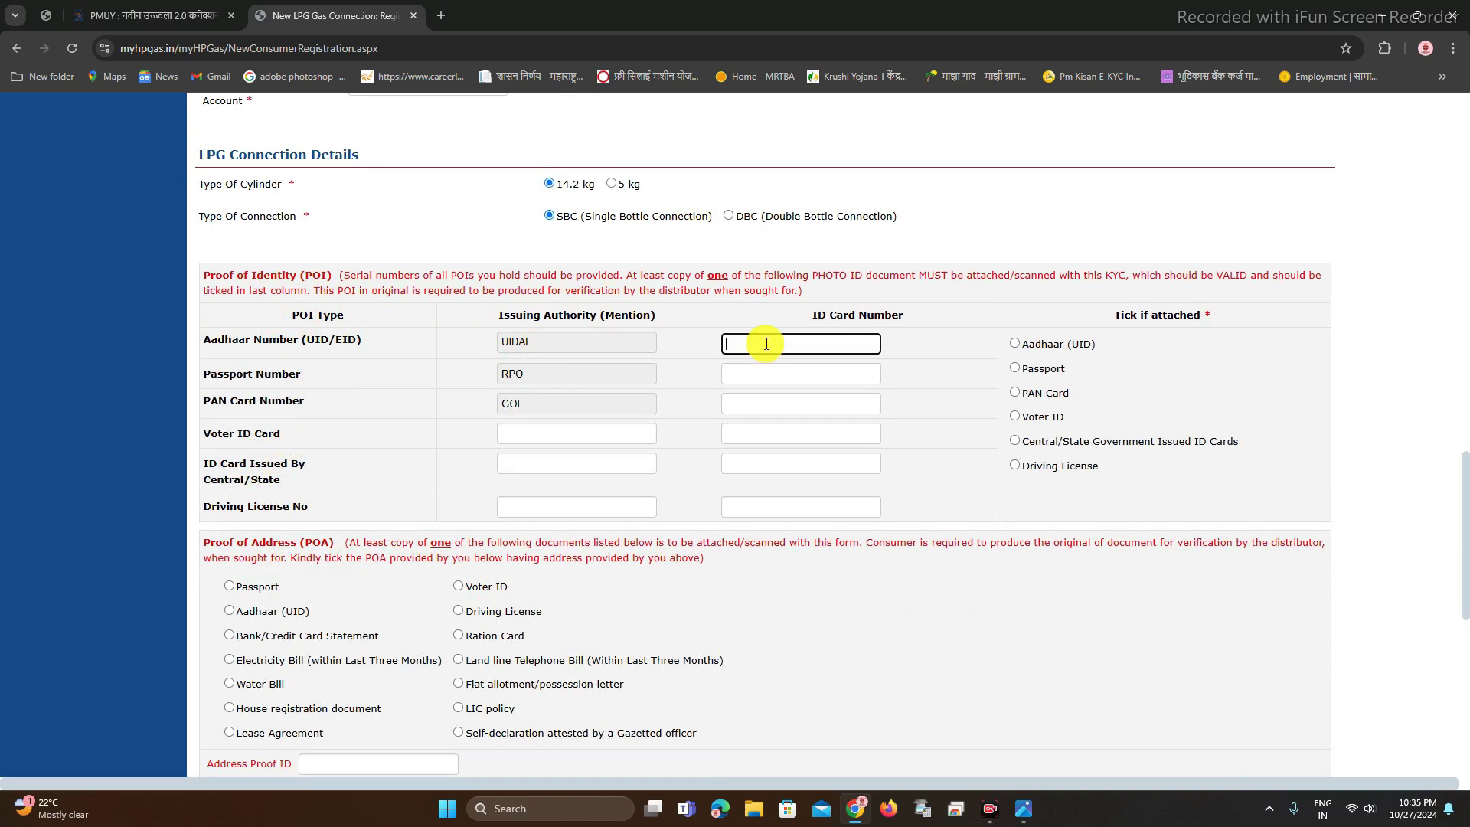
pyautogui.click(769, 381)
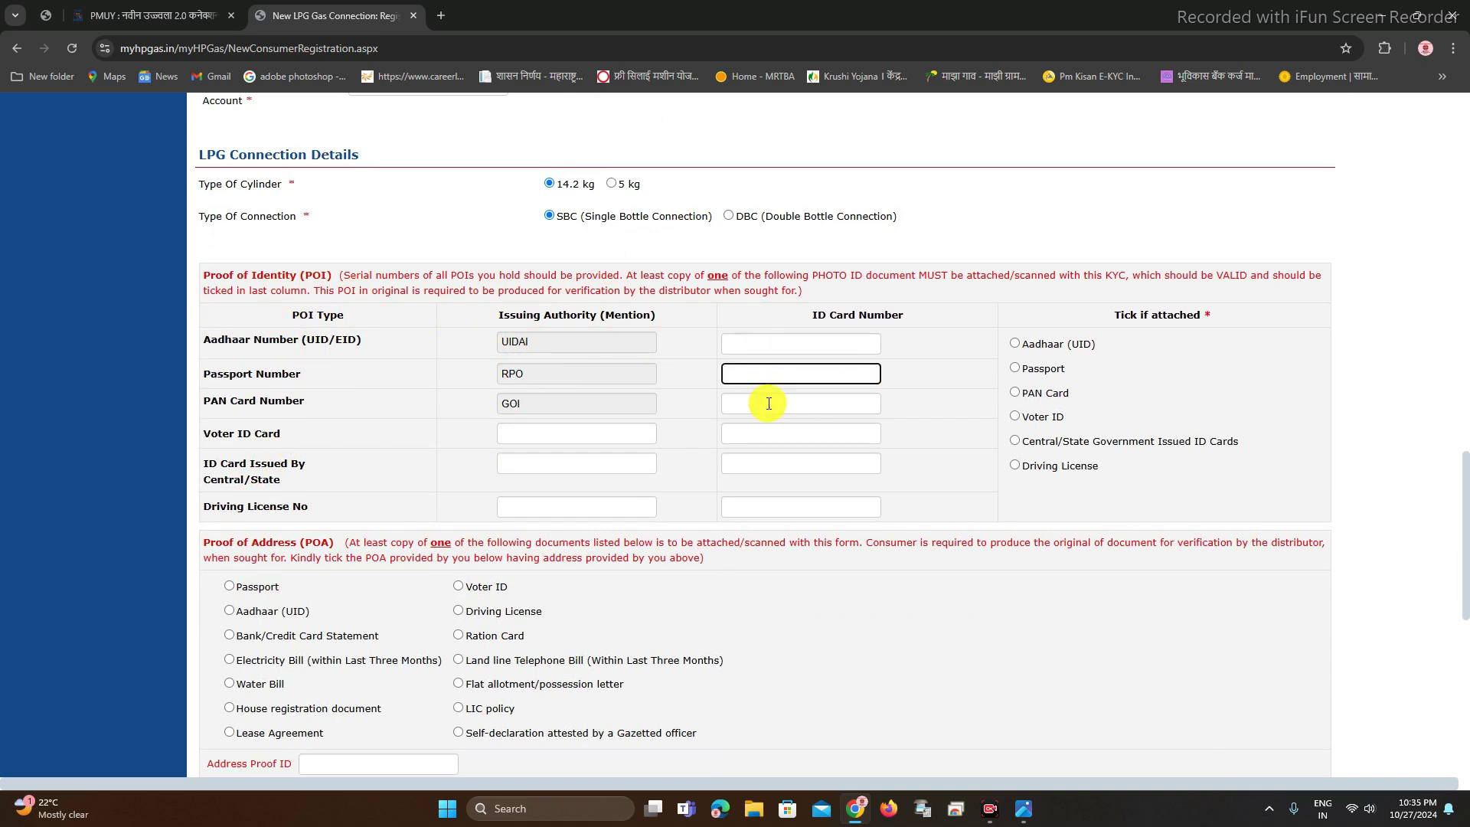
pyautogui.click(768, 403)
pyautogui.click(762, 433)
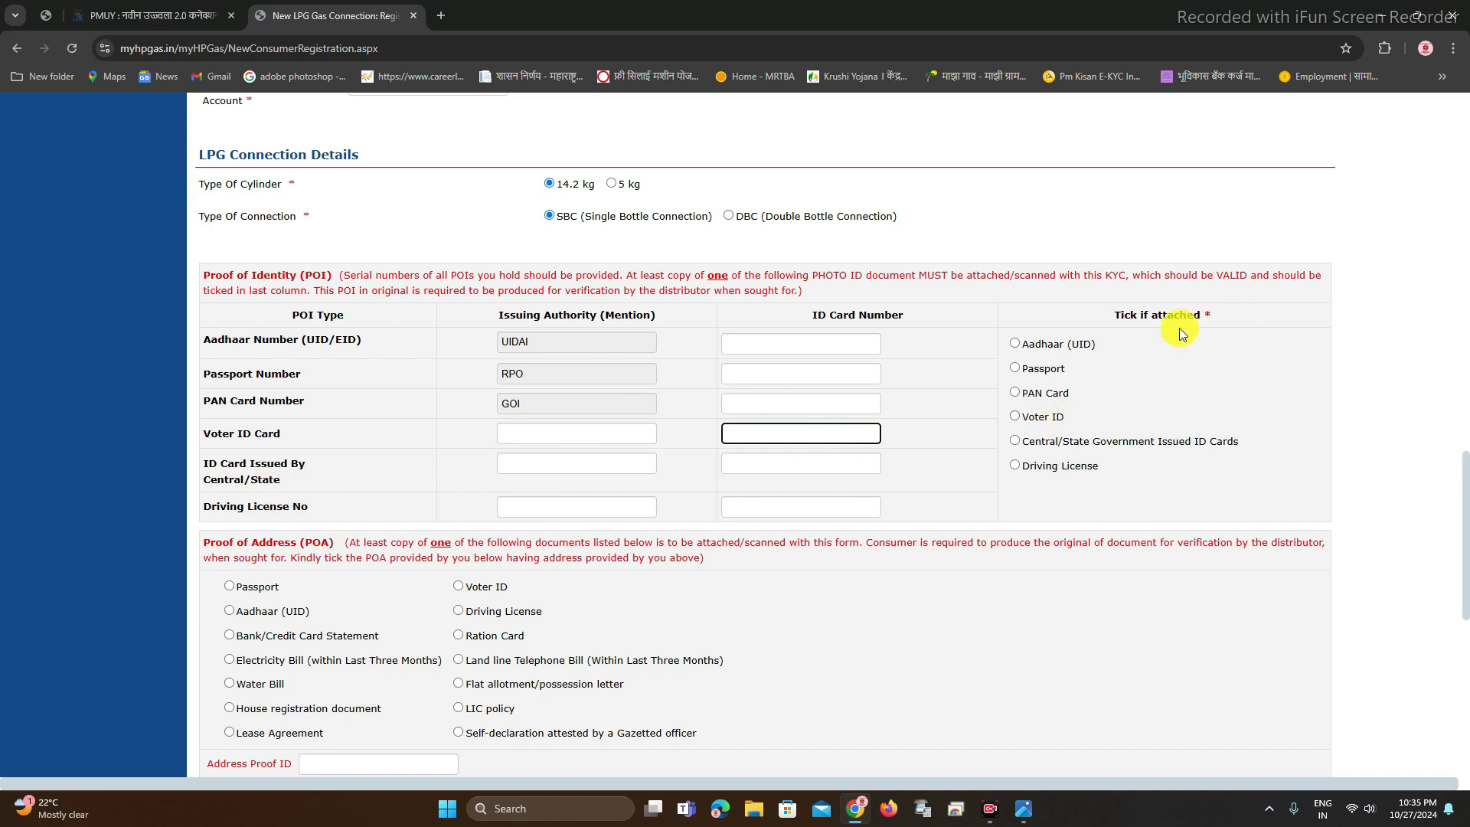
pyautogui.click(1016, 345)
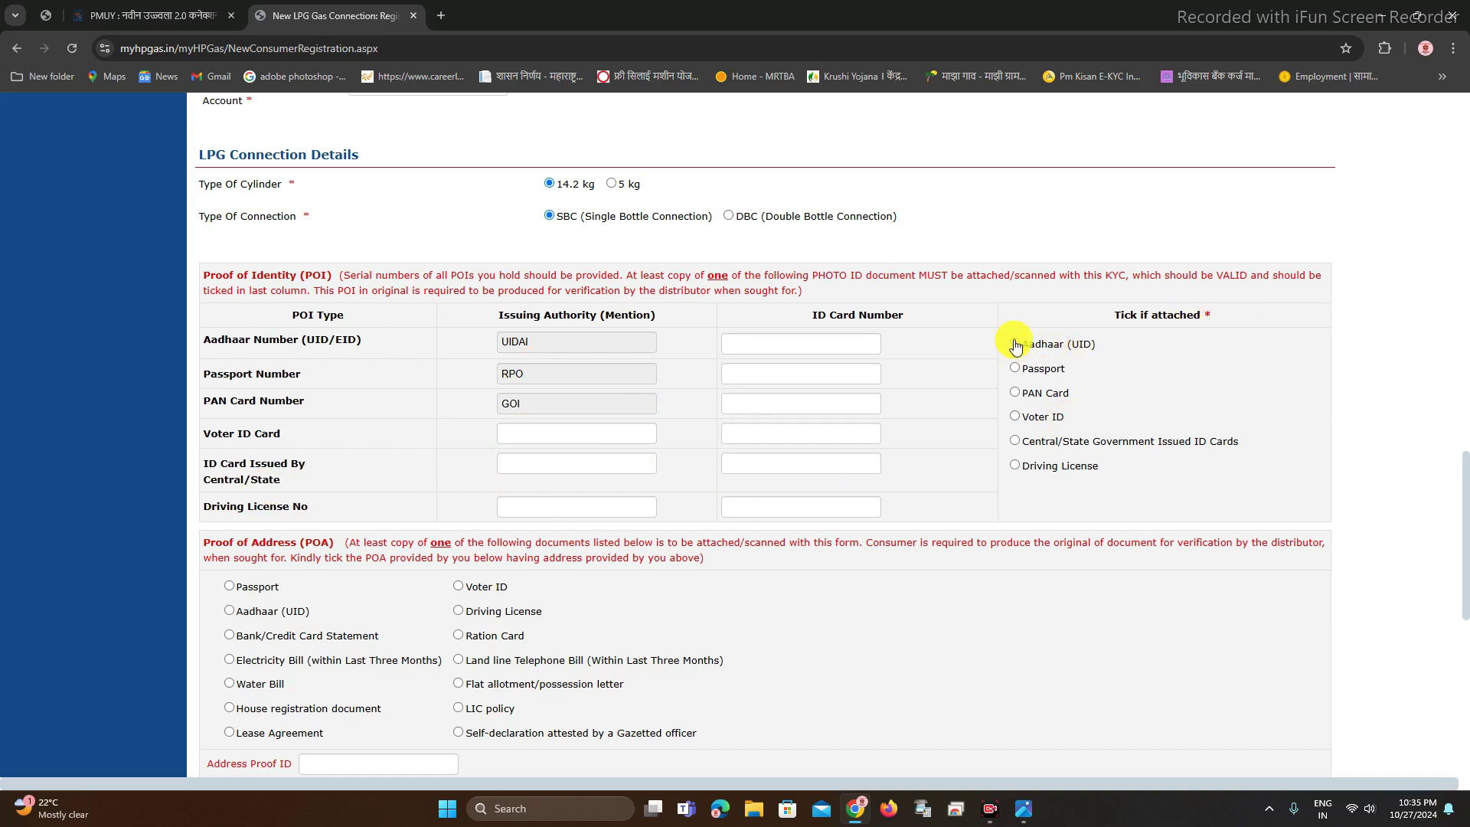
# Step: Mark Aadhaar (UID) as the attached identity document and as the Proof of Address, and go to its Aadhaar (UID) ID field
pyautogui.click(1016, 367)
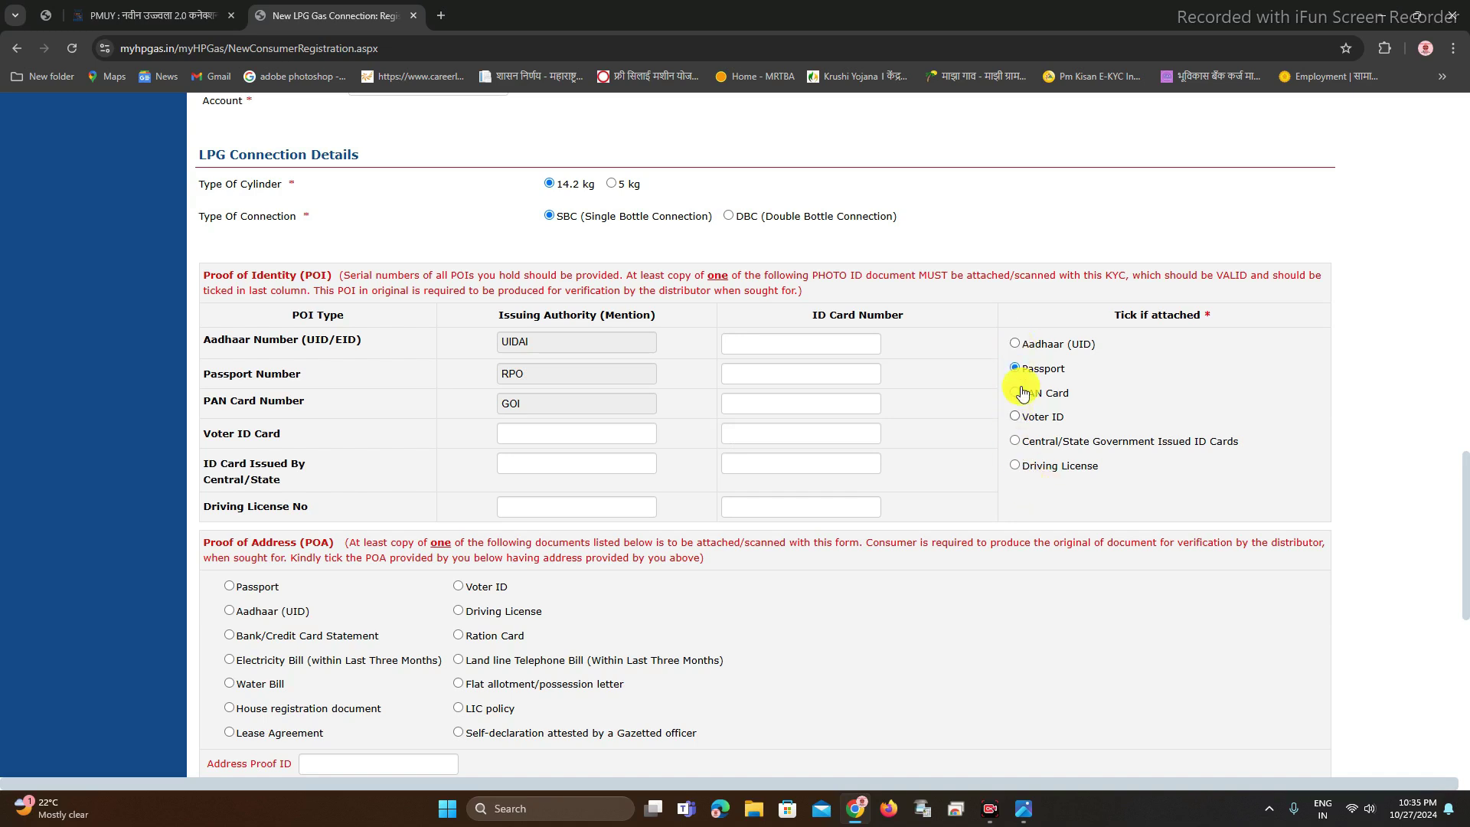
pyautogui.click(1015, 344)
pyautogui.scroll(-4, 637, 484)
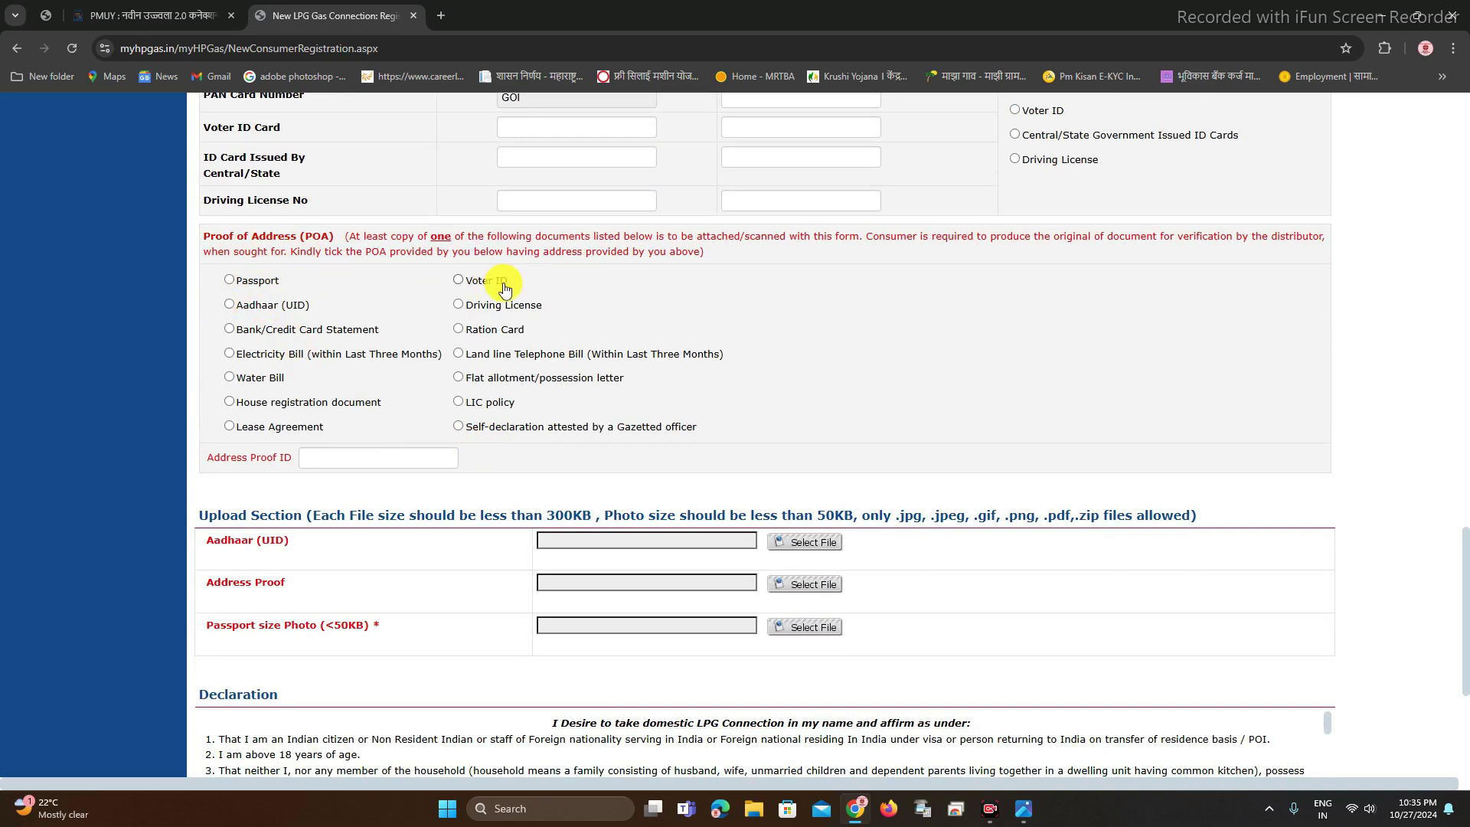
pyautogui.click(229, 305)
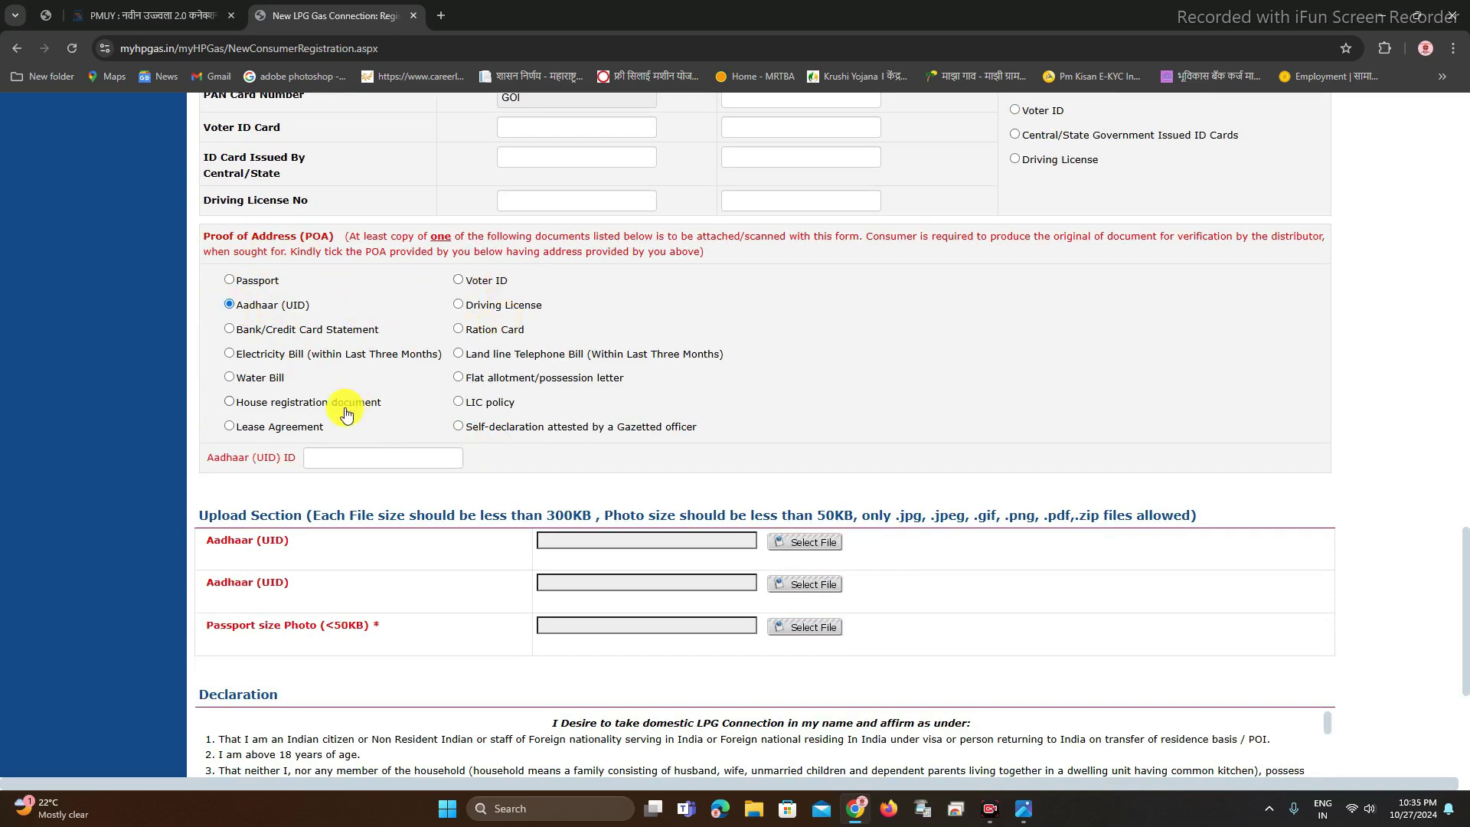
pyautogui.scroll(-1, 337, 417)
pyautogui.click(356, 382)
# Step: Bring up the file selection for both Aadhaar (UID) documents in the Upload Section and dismiss it without choosing a file
pyautogui.scroll(-2, 371, 399)
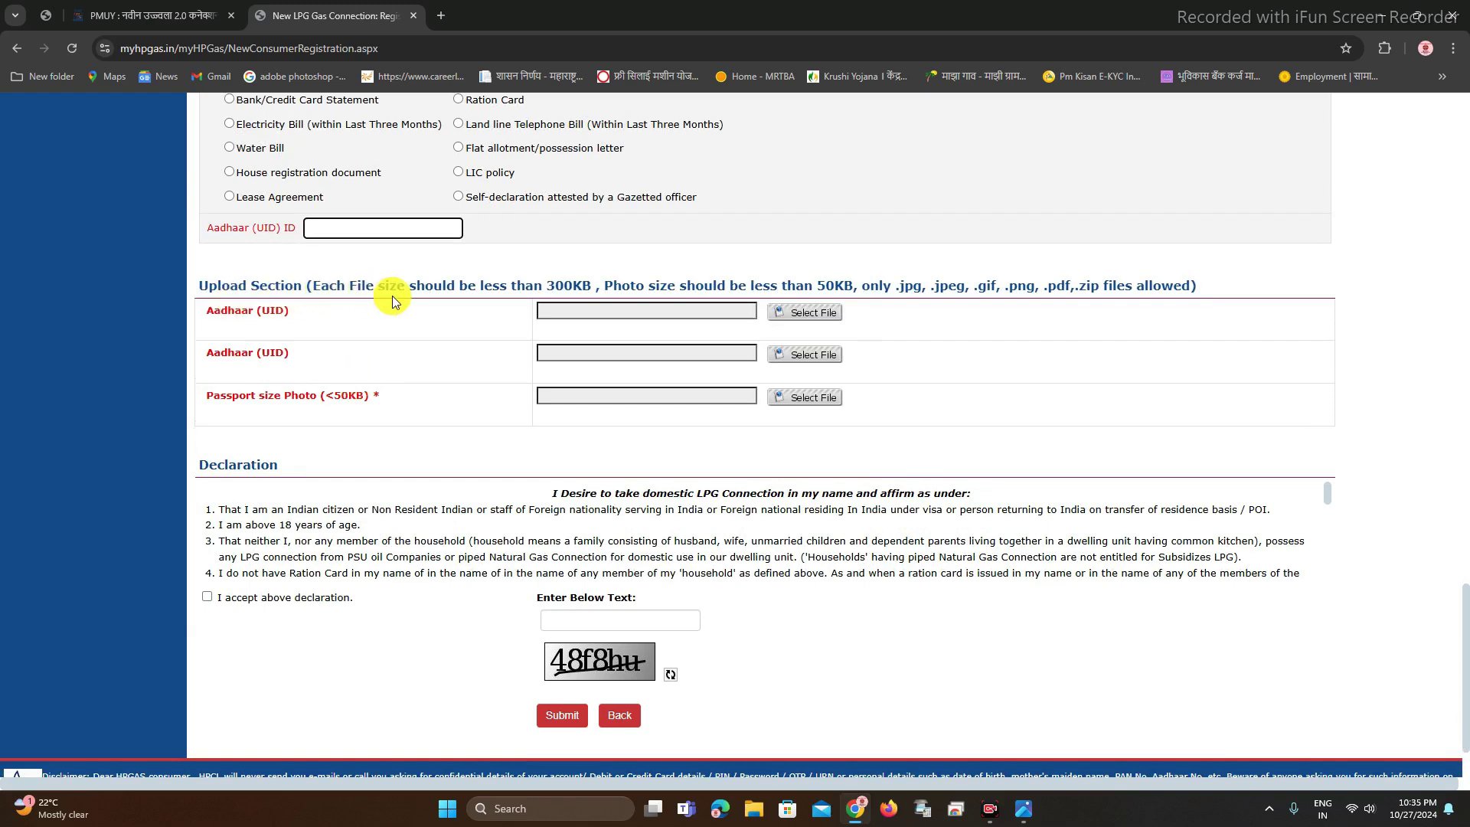
pyautogui.click(808, 314)
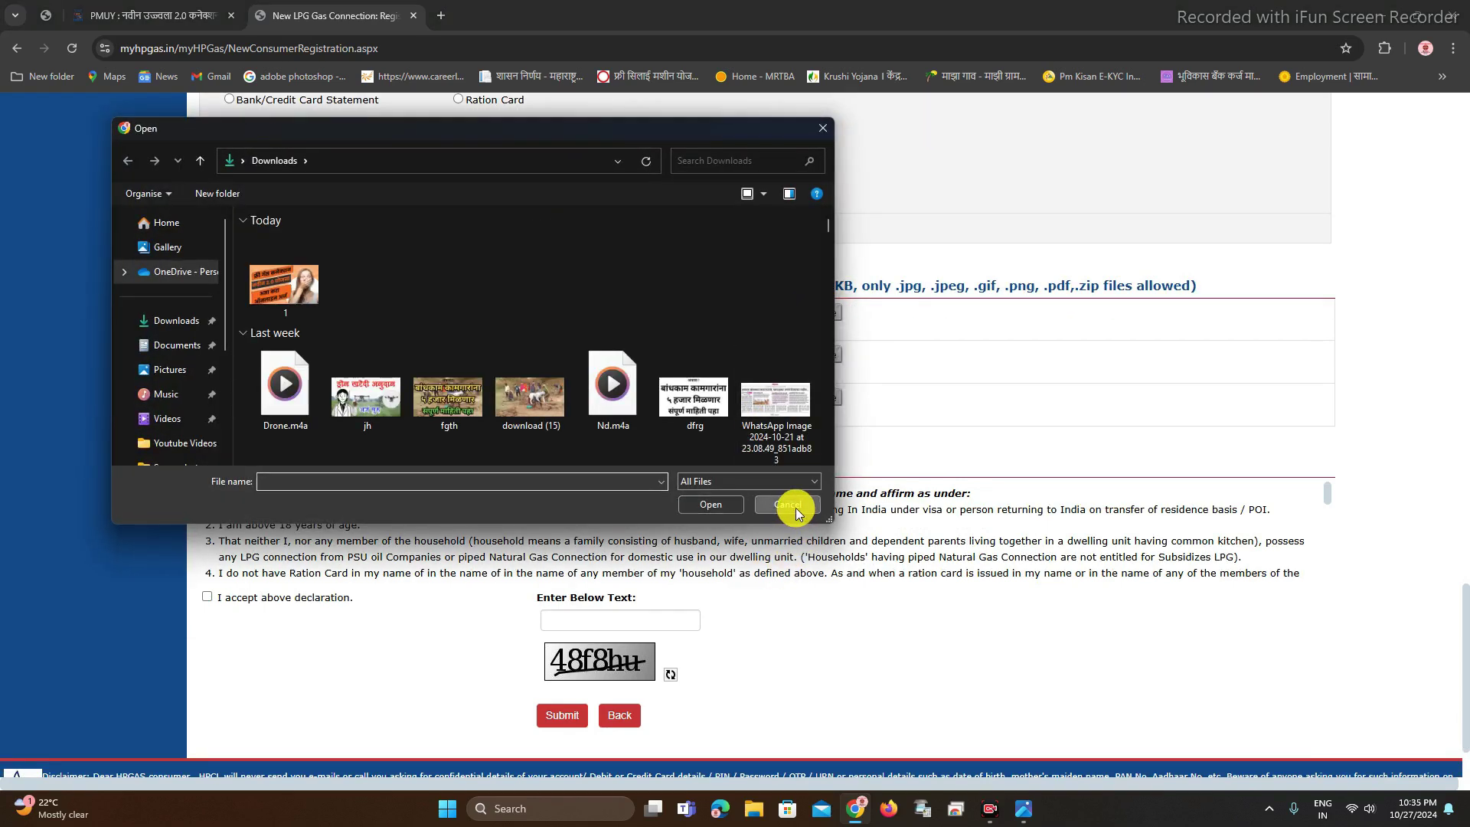
pyautogui.click(791, 504)
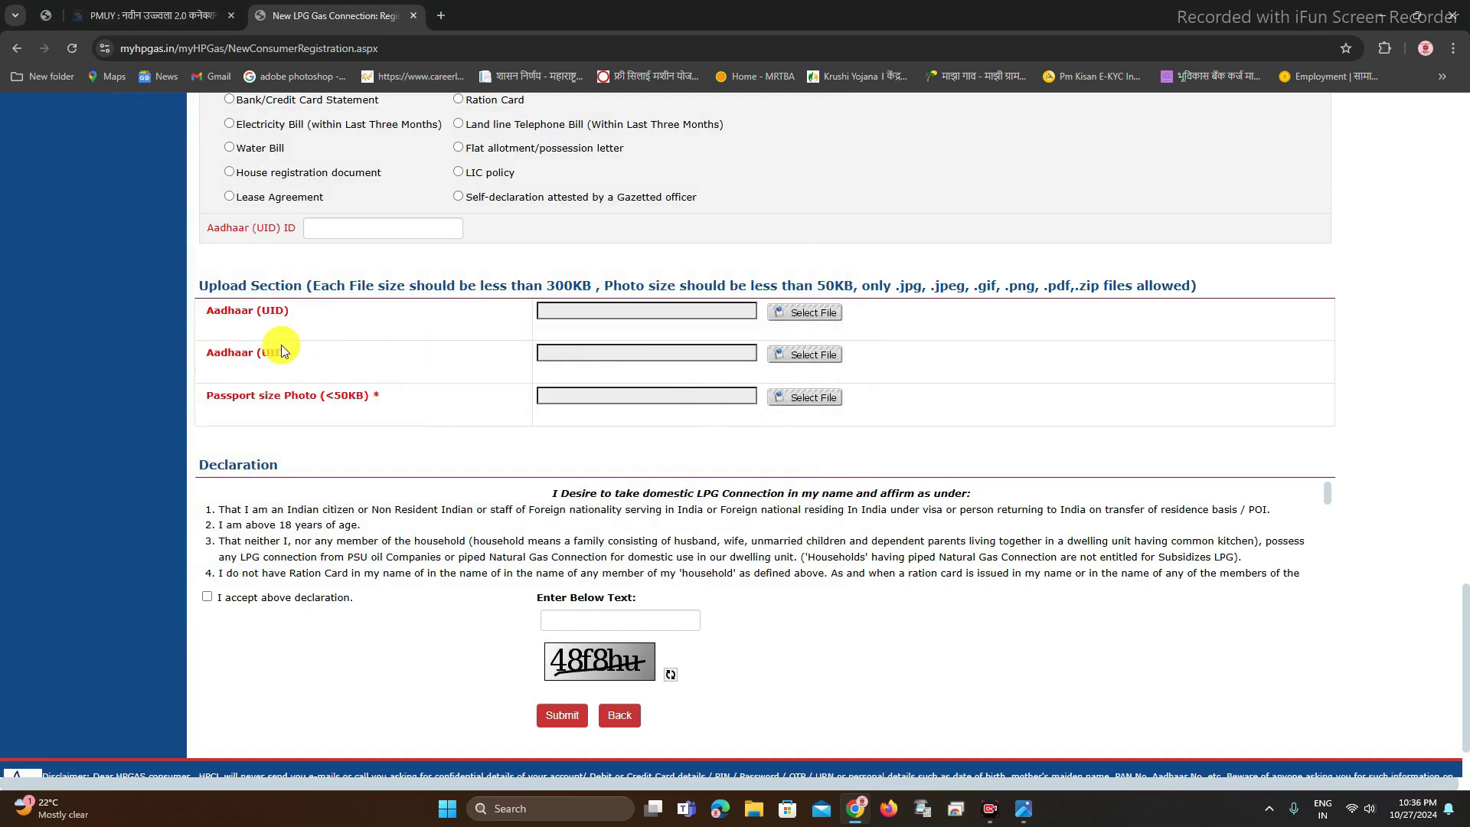
pyautogui.scroll(1, 348, 381)
pyautogui.scroll(-2, 291, 447)
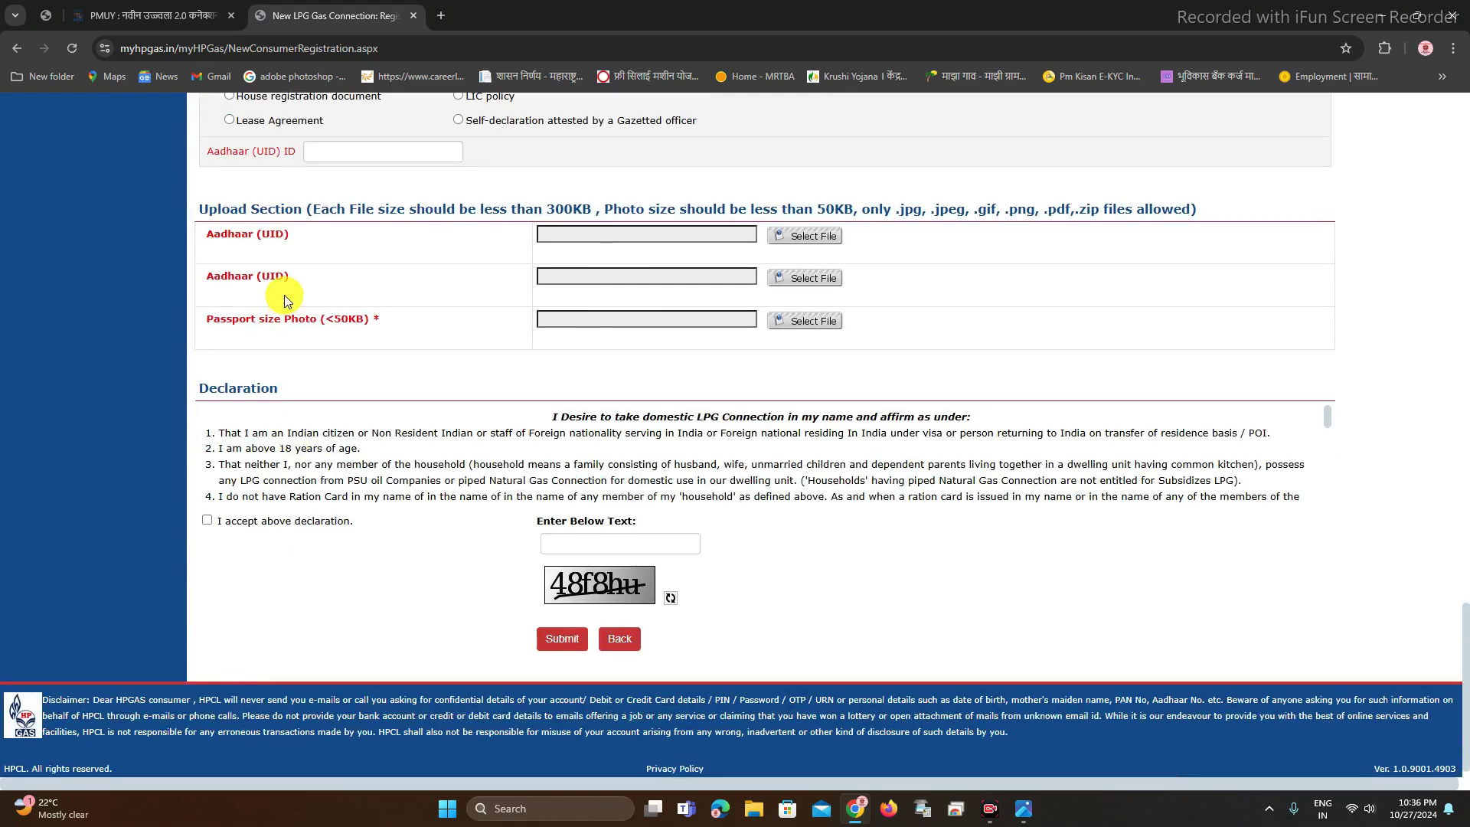
pyautogui.click(813, 277)
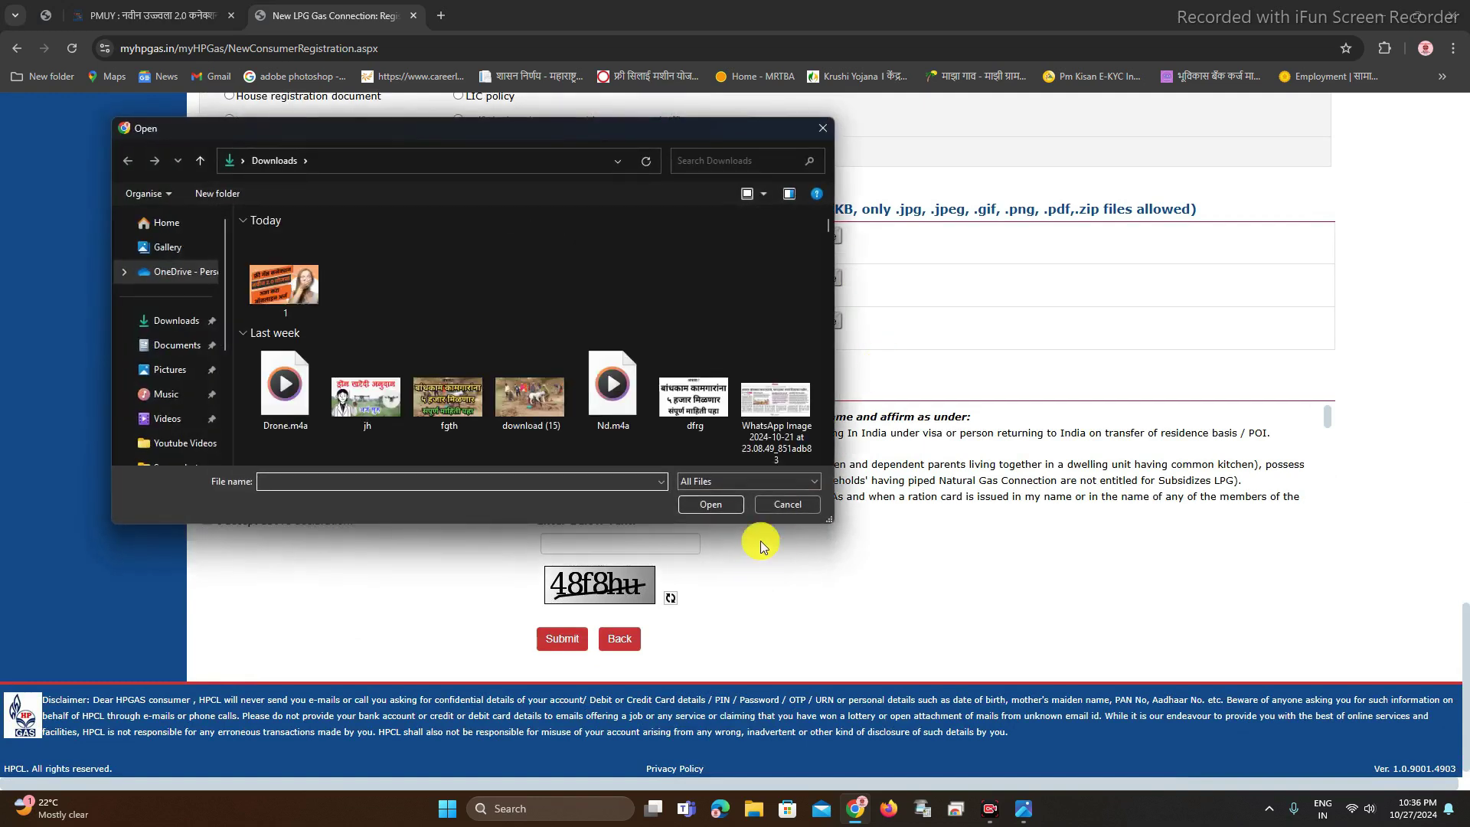
pyautogui.click(788, 504)
pyautogui.scroll(2, 427, 404)
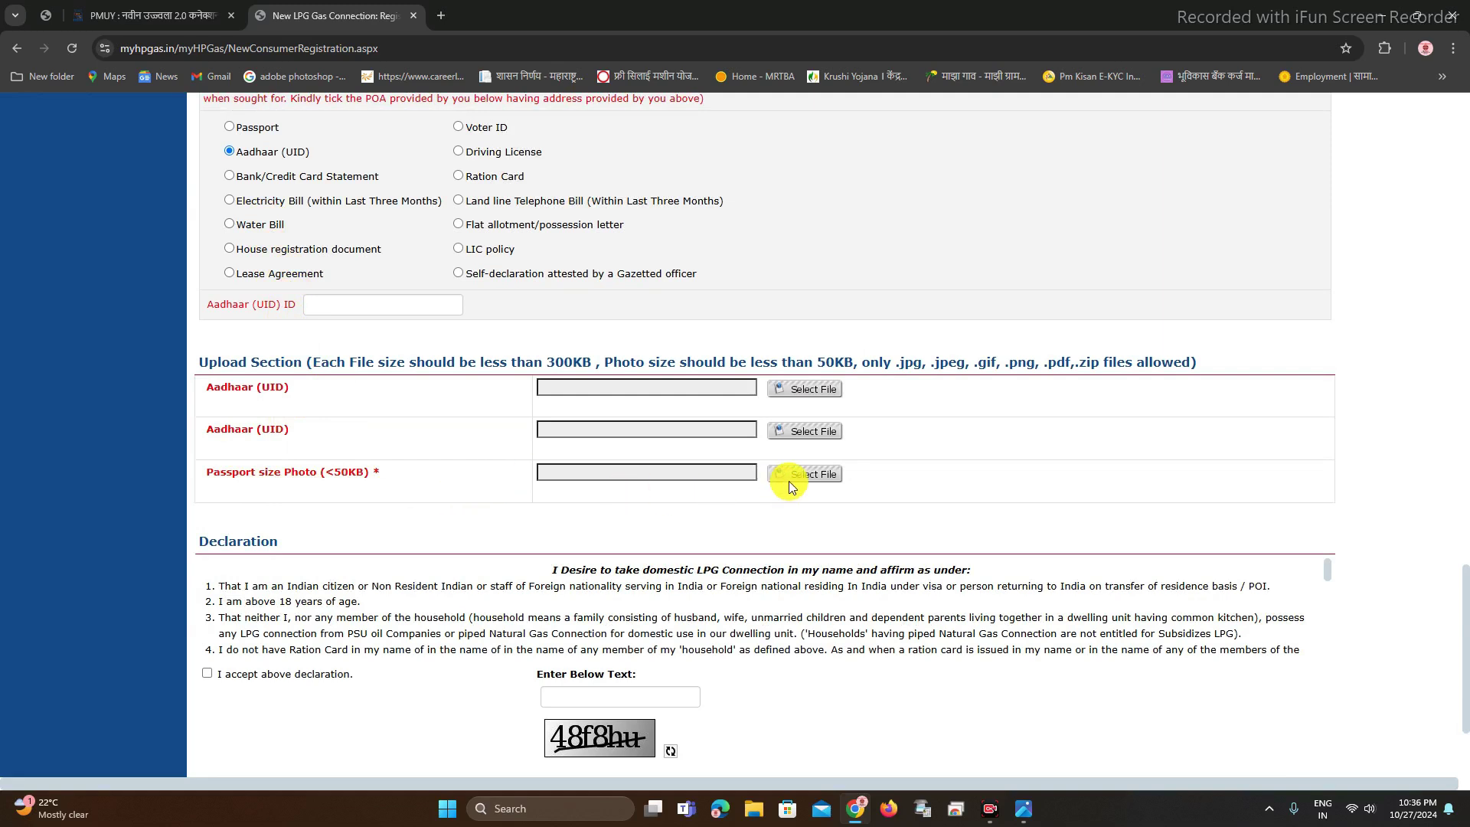
pyautogui.scroll(-2, 361, 482)
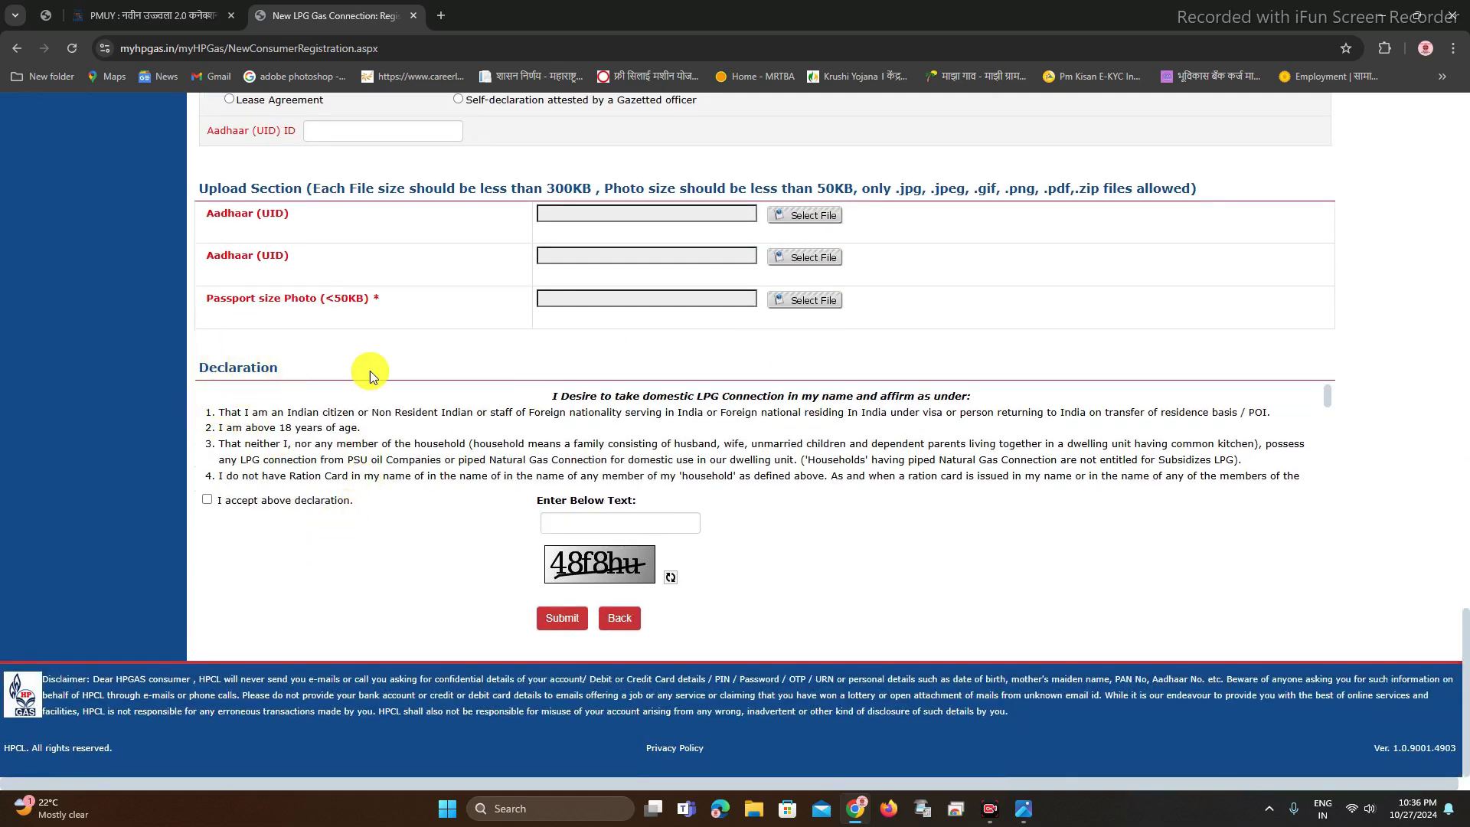
# Step: Read through the Declaration terms, accept the declaration, and go to the captcha text field
pyautogui.scroll(-10, 387, 436)
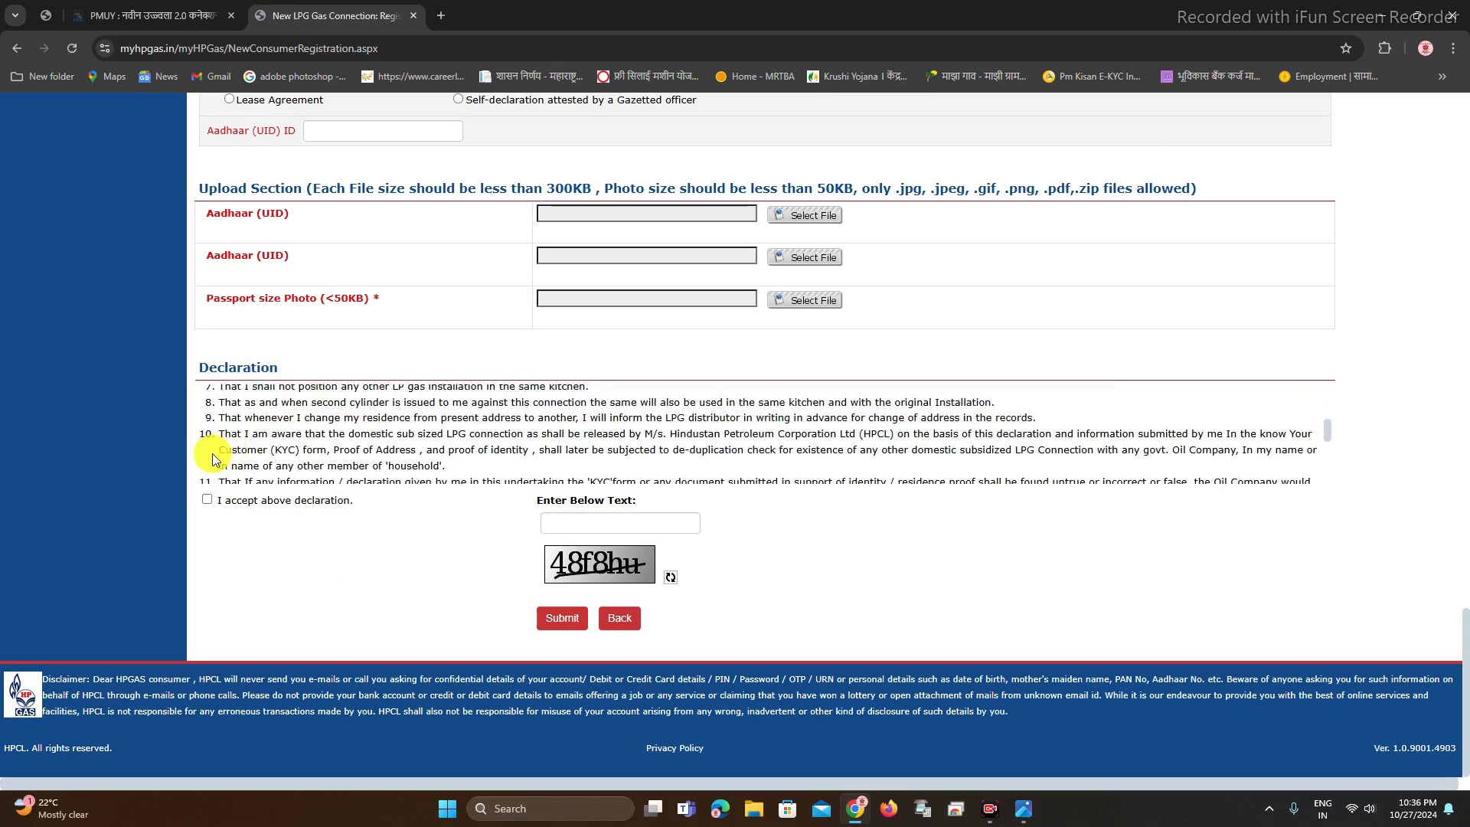
pyautogui.click(206, 502)
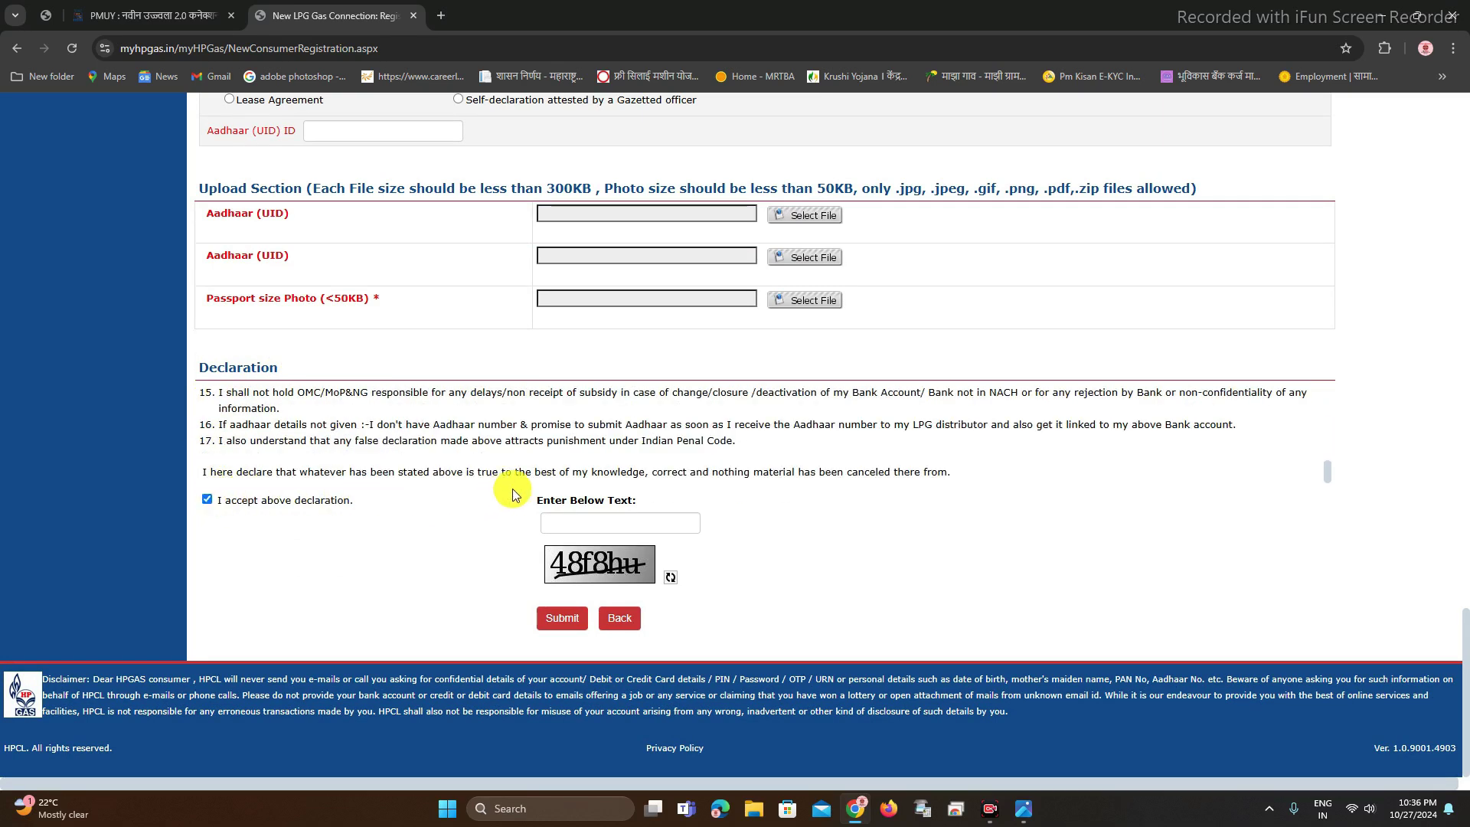
pyautogui.click(617, 522)
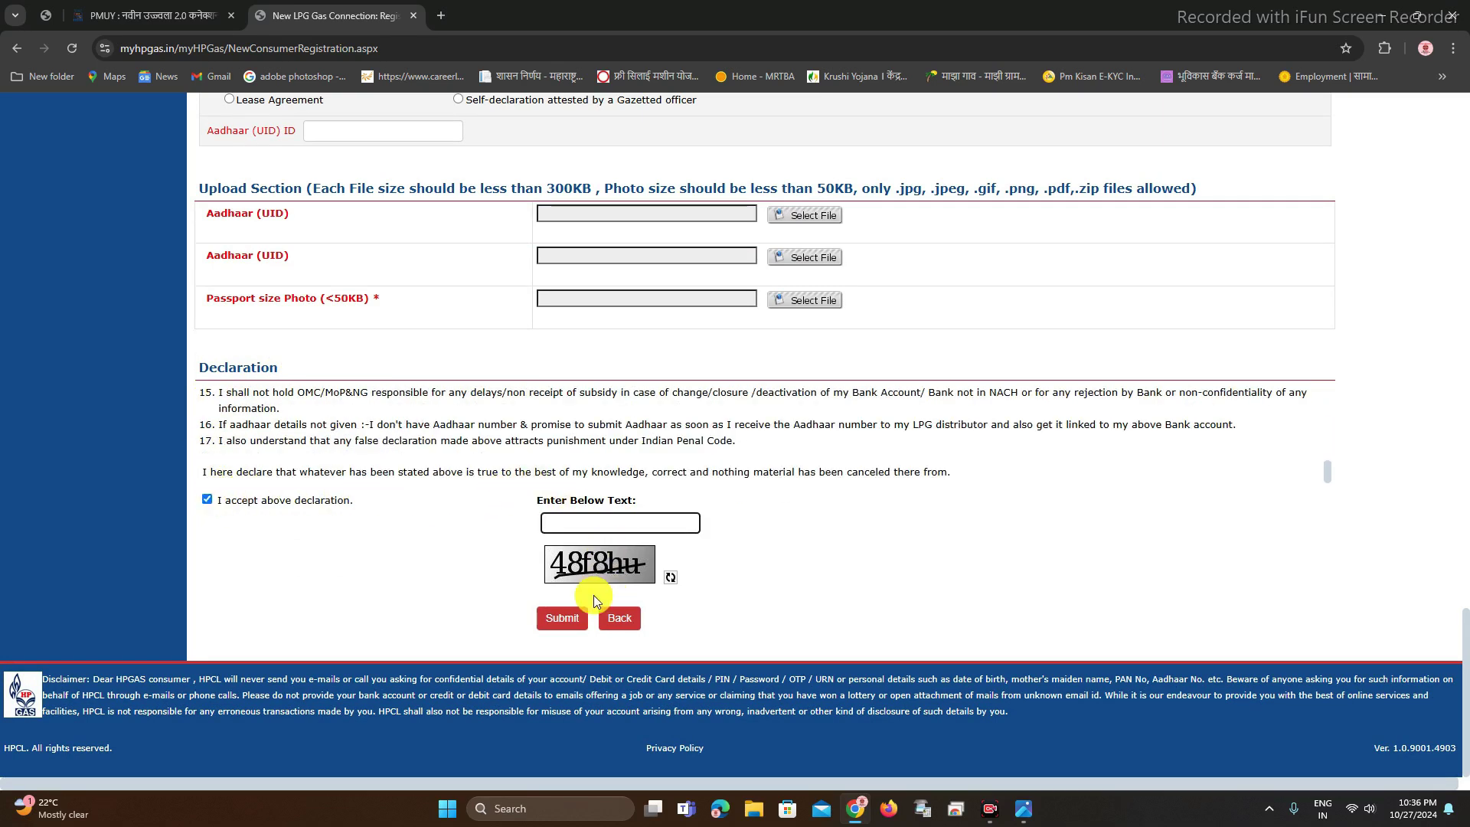
pyautogui.click(560, 618)
pyautogui.click(562, 619)
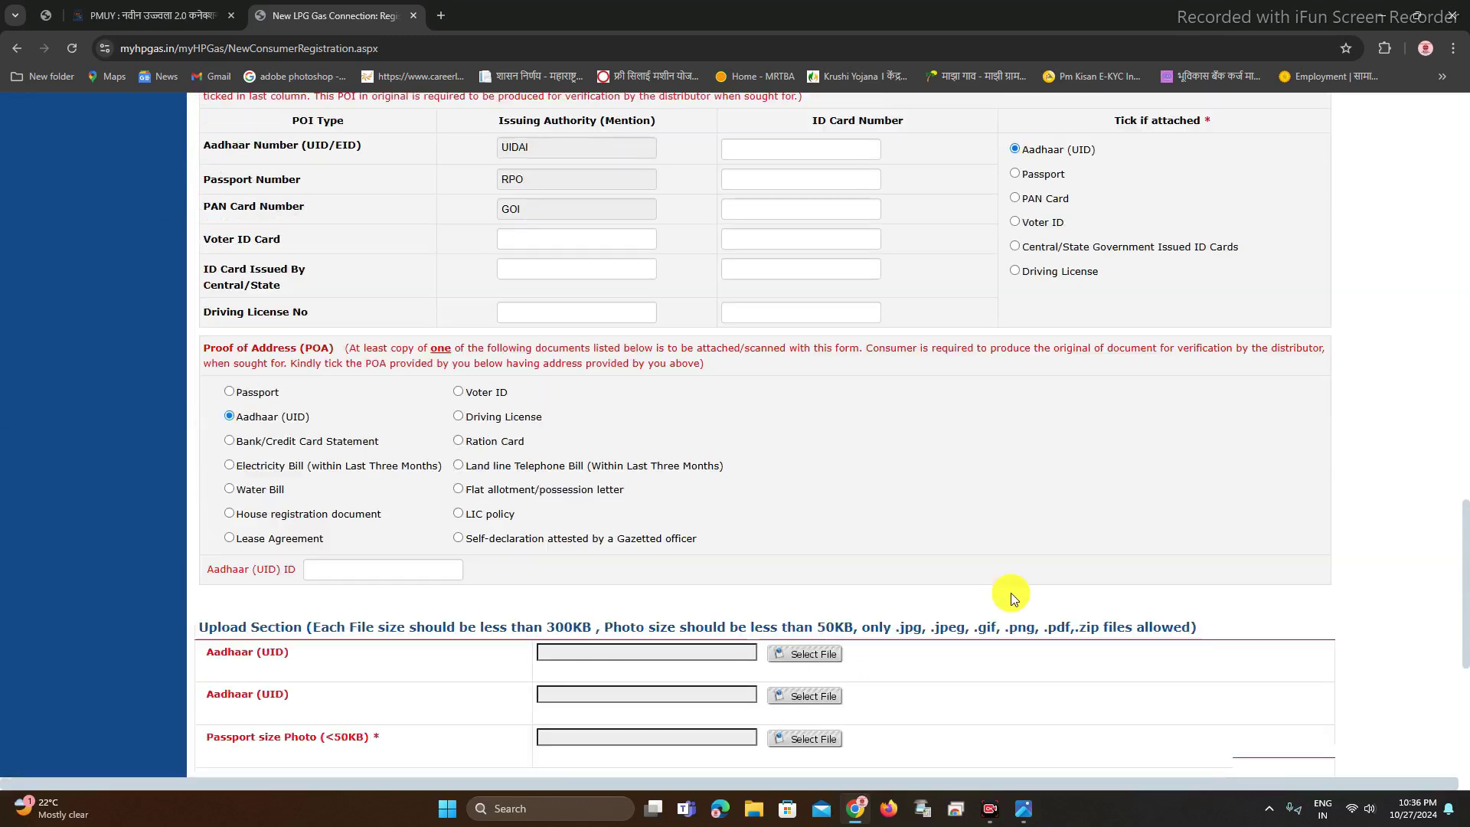
pyautogui.scroll(-15, 1013, 593)
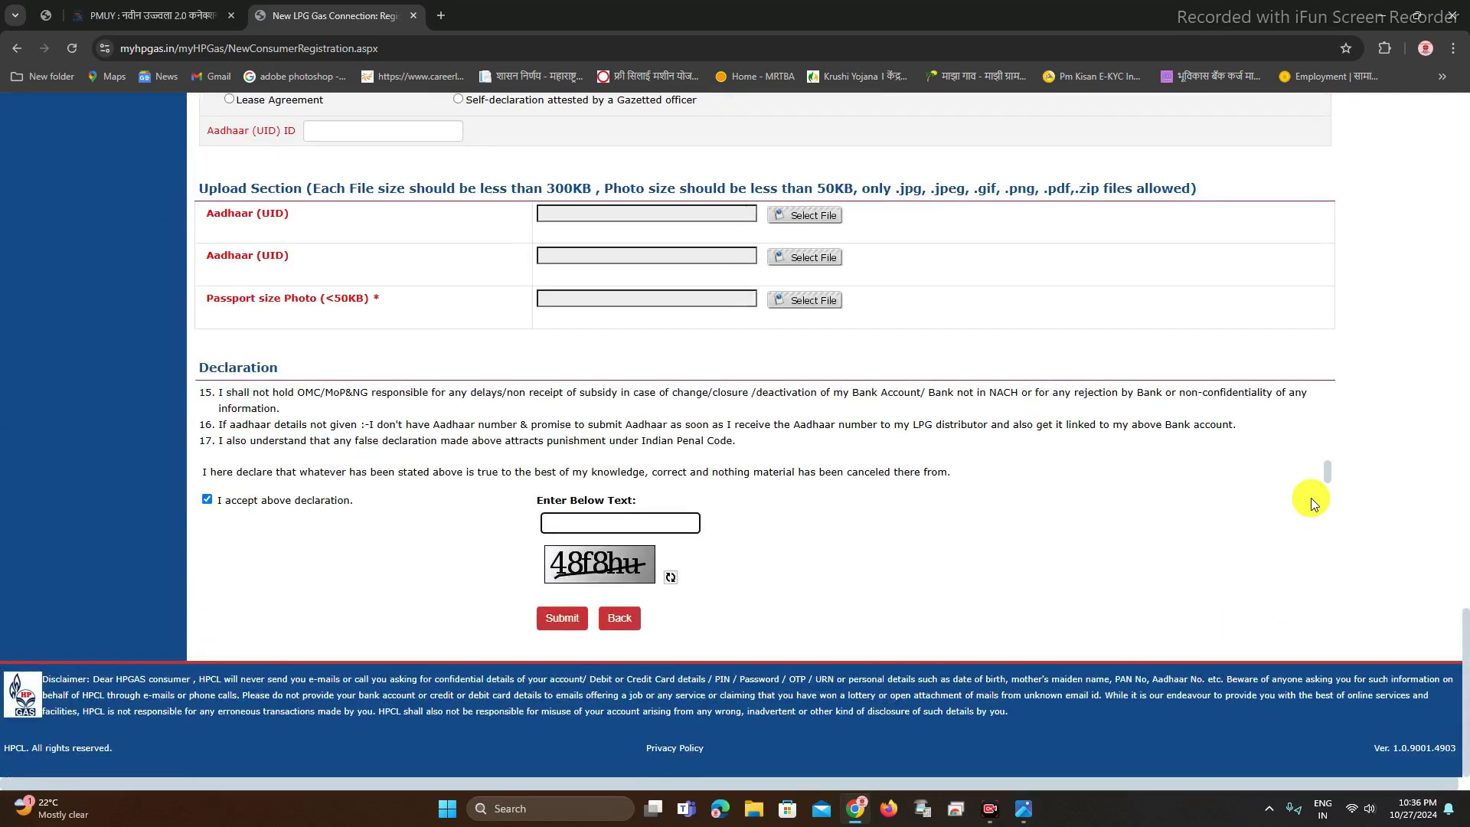
pyautogui.moveTo(1330, 467); pyautogui.dragTo(1331, 522)
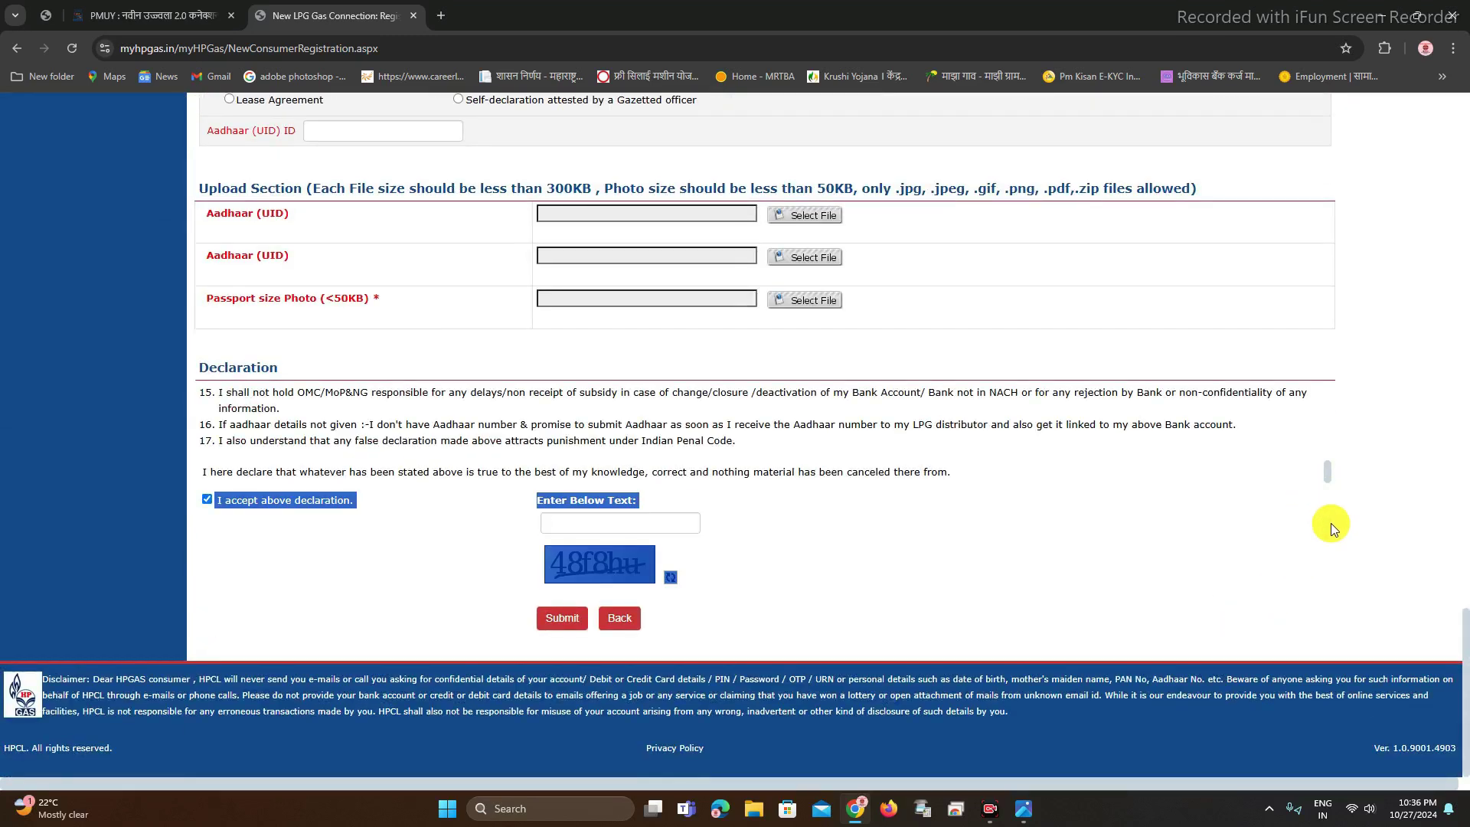
pyautogui.click(800, 534)
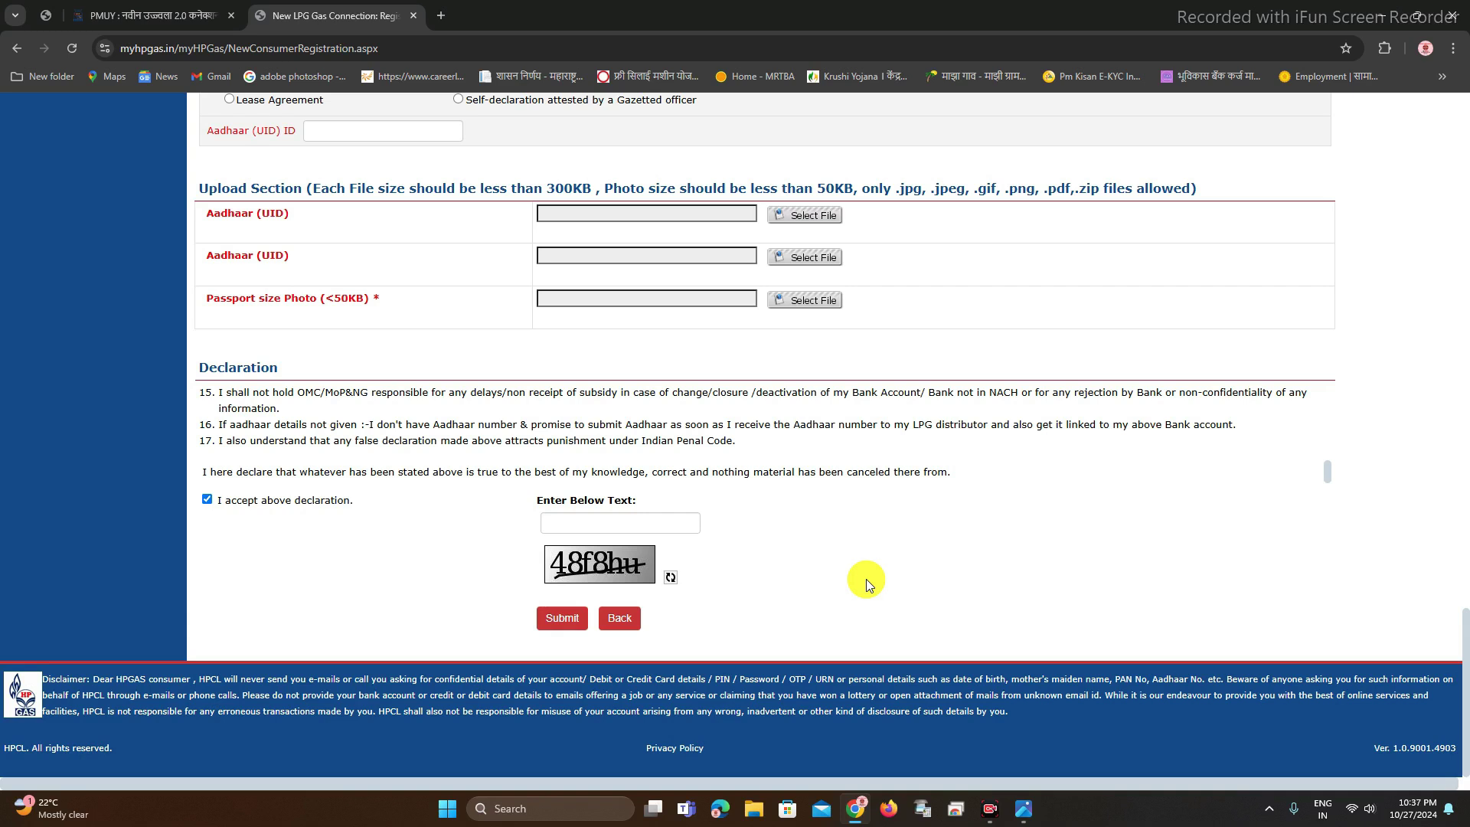
# Step: Open the Check Registration Status page, set the connection type to Ujjwala, and go to the Reference No field
pyautogui.scroll(20, 857, 578)
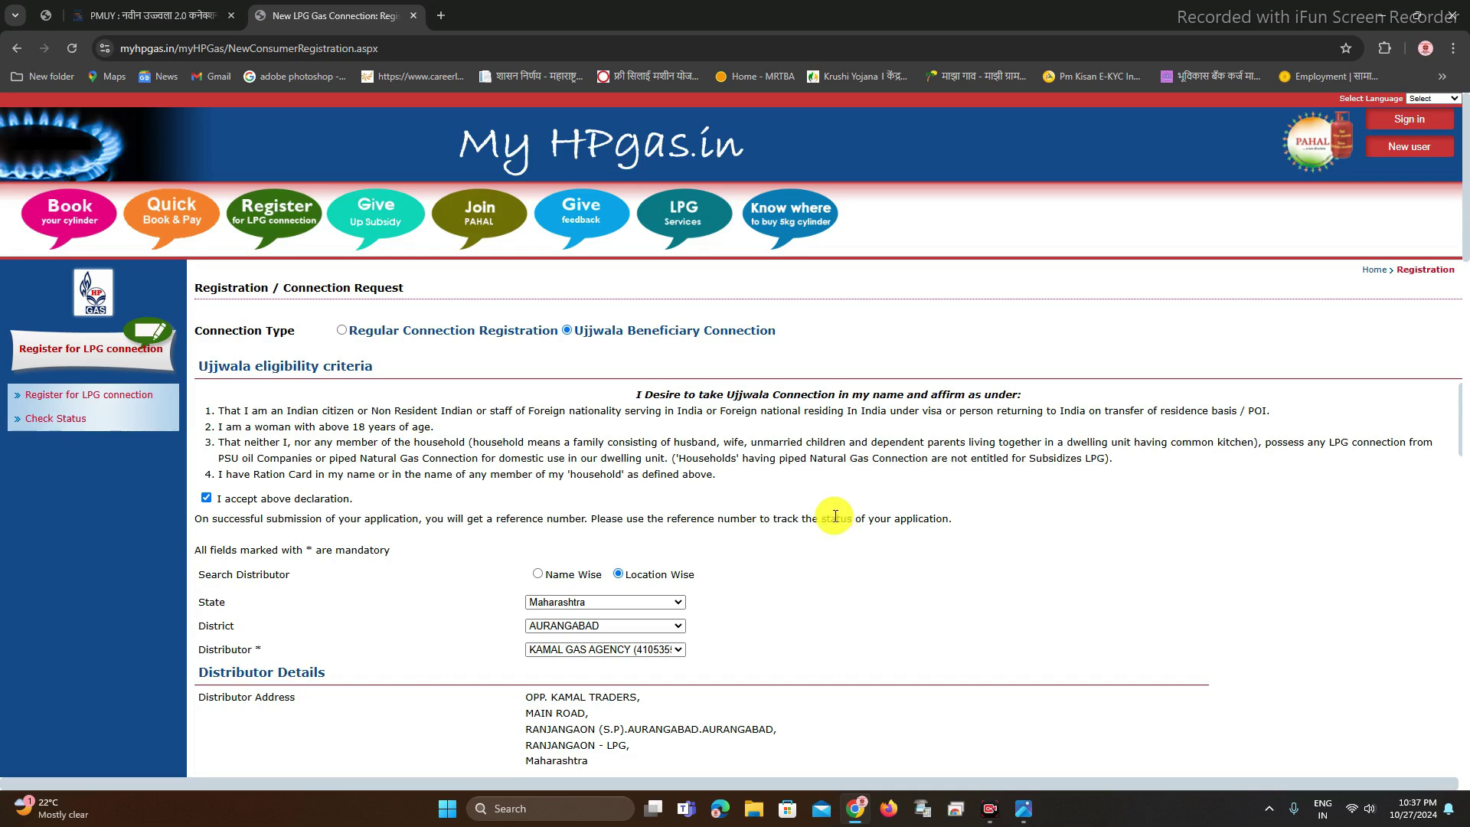
pyautogui.click(57, 426)
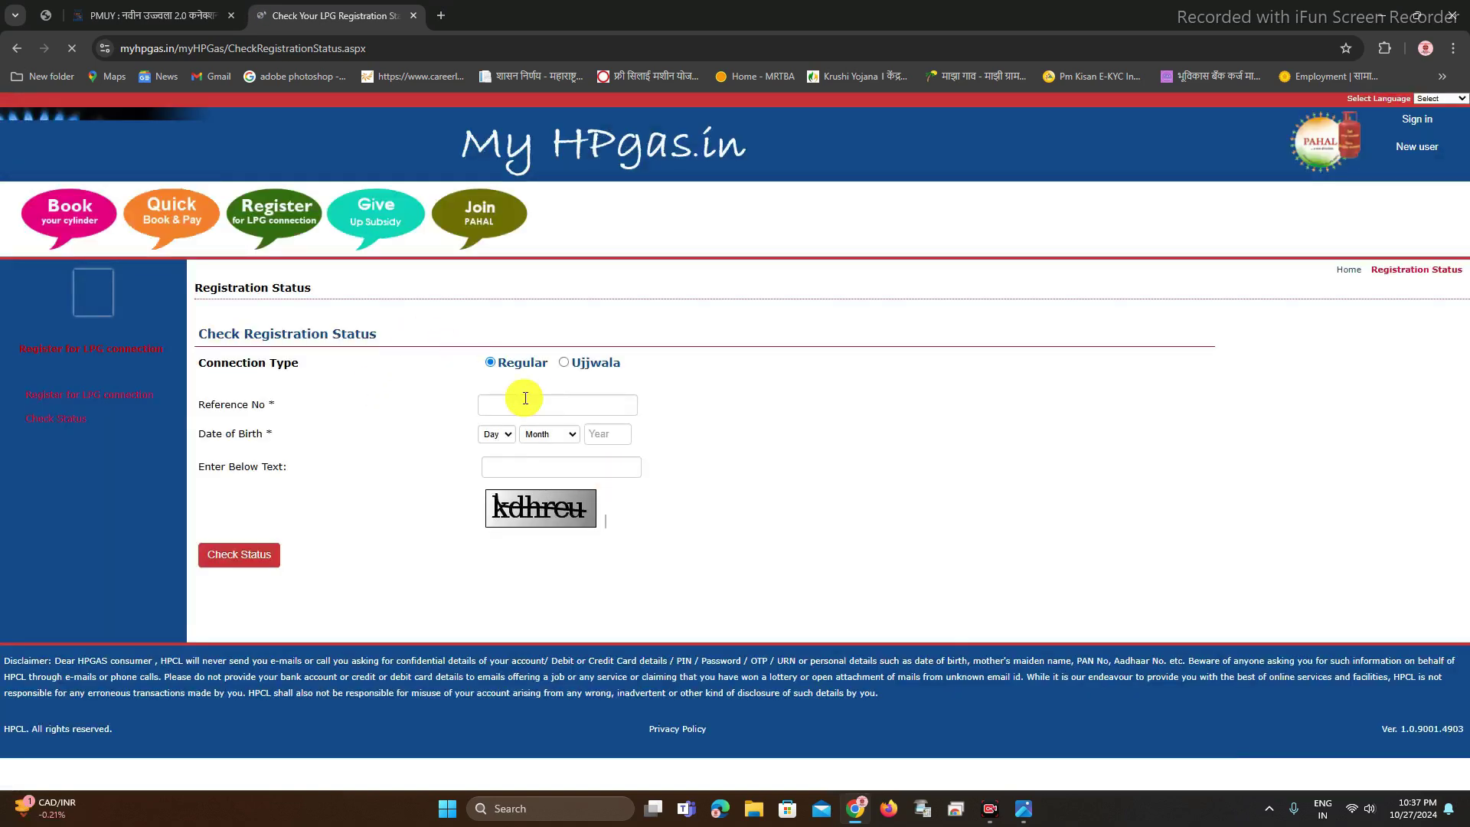
pyautogui.click(565, 363)
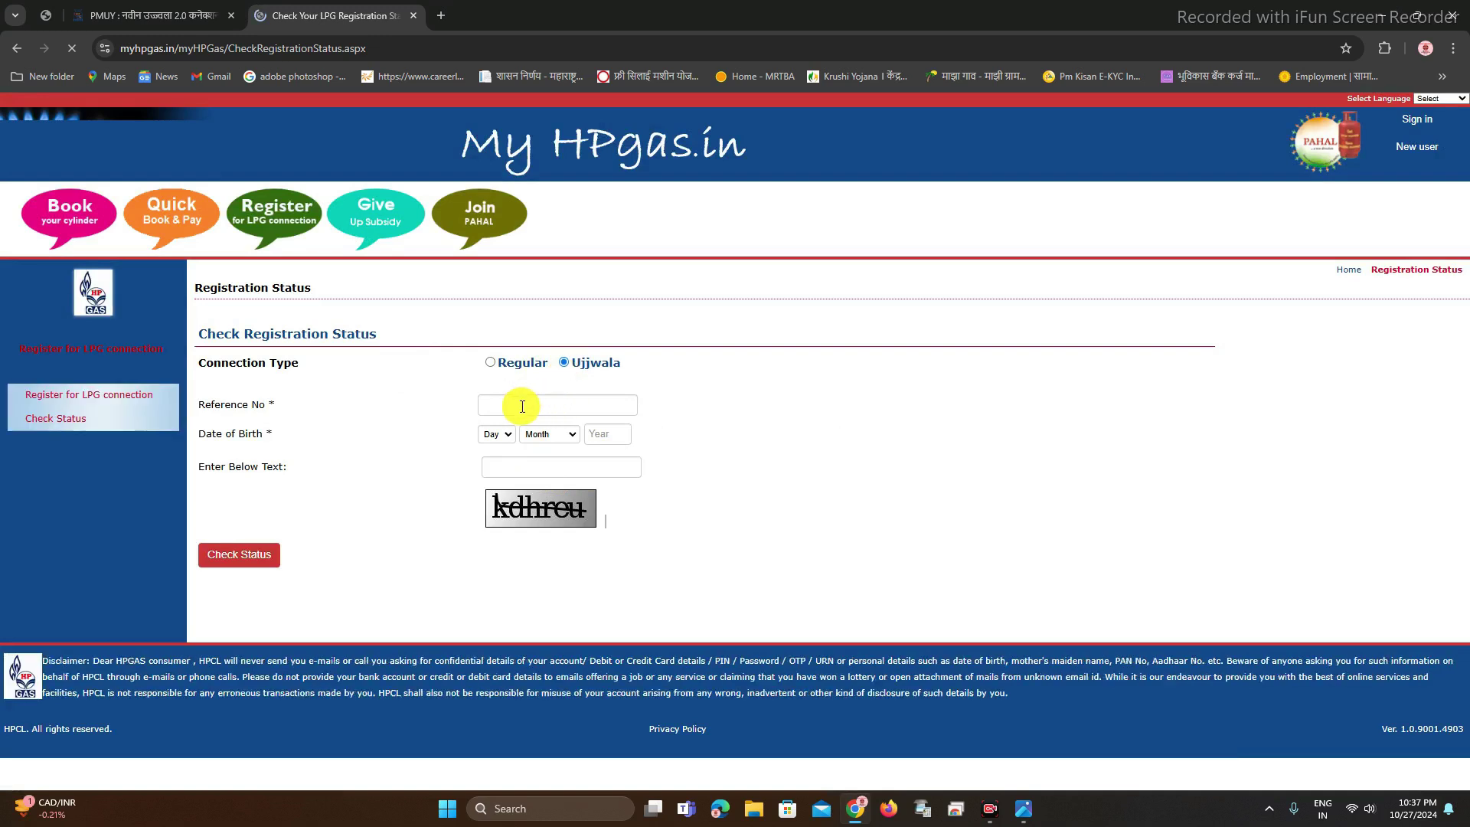
pyautogui.click(605, 406)
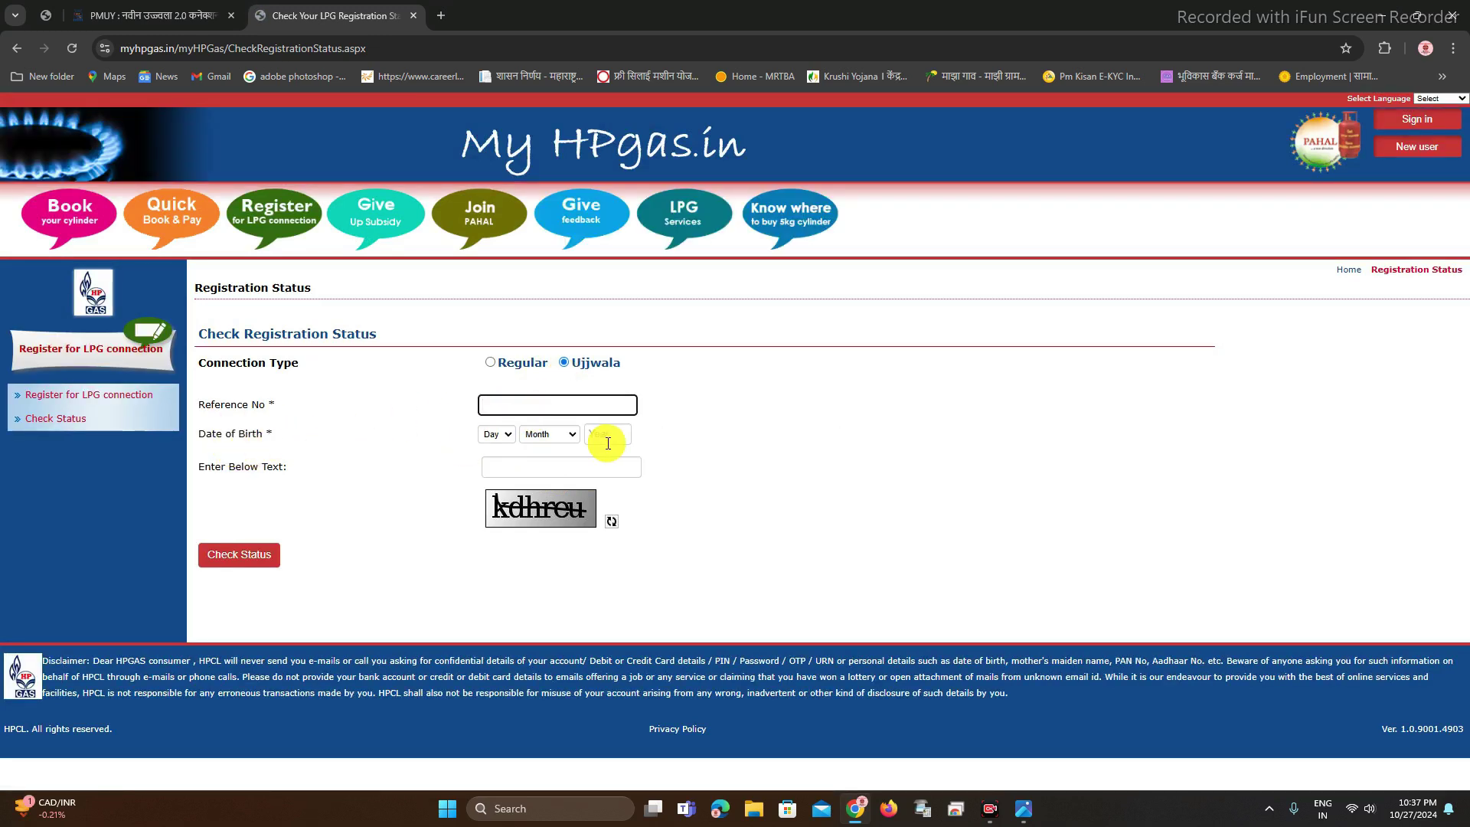